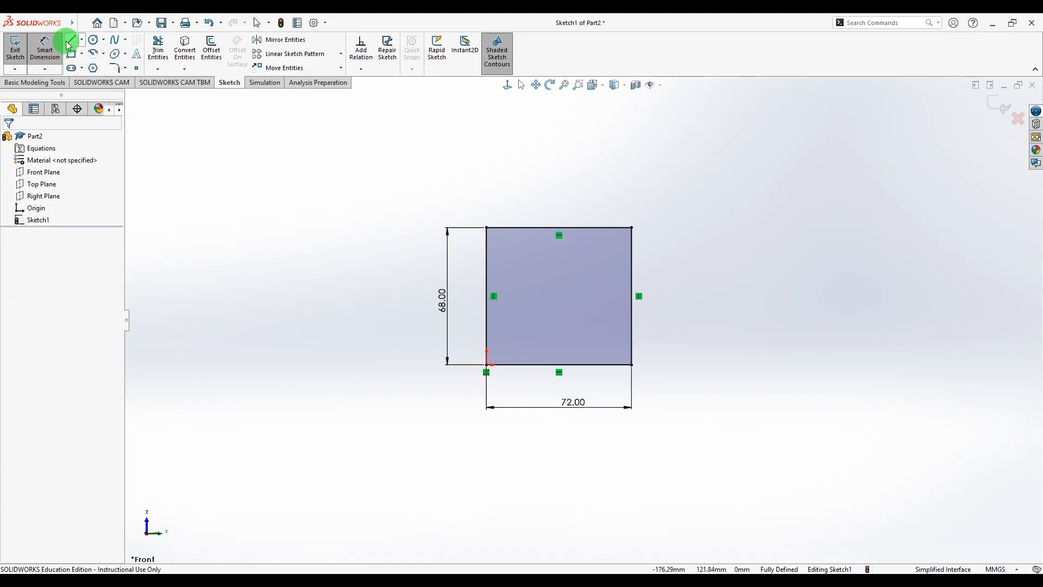
# Sketch a stepped line profile inside the rectangle, about 8.8 mm from its left edge and 10.3 mm above its base, with a tab about 6.5 mm wide.
pyautogui.click(71, 40)
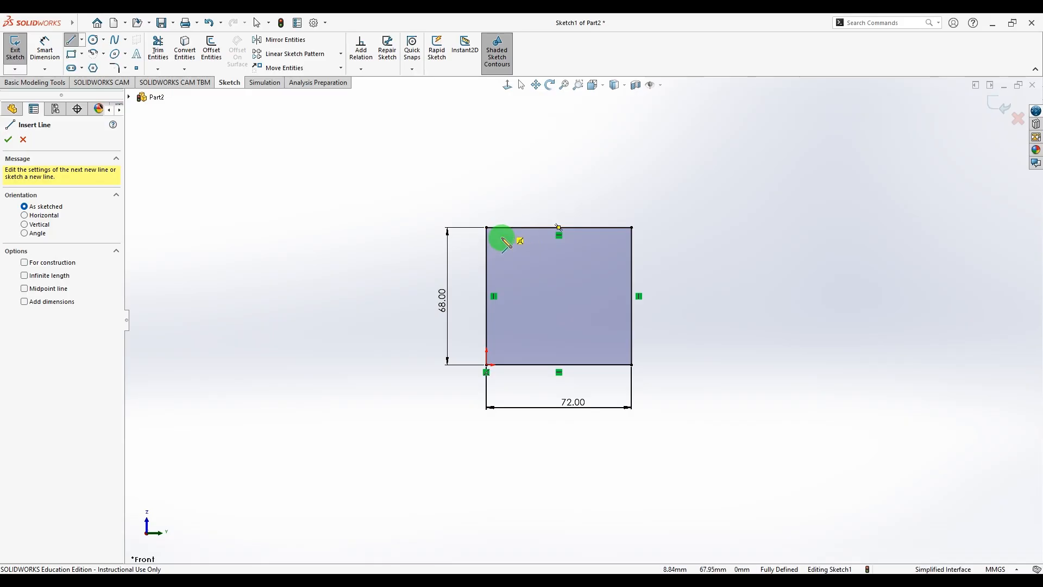
pyautogui.click(505, 228)
pyautogui.click(504, 343)
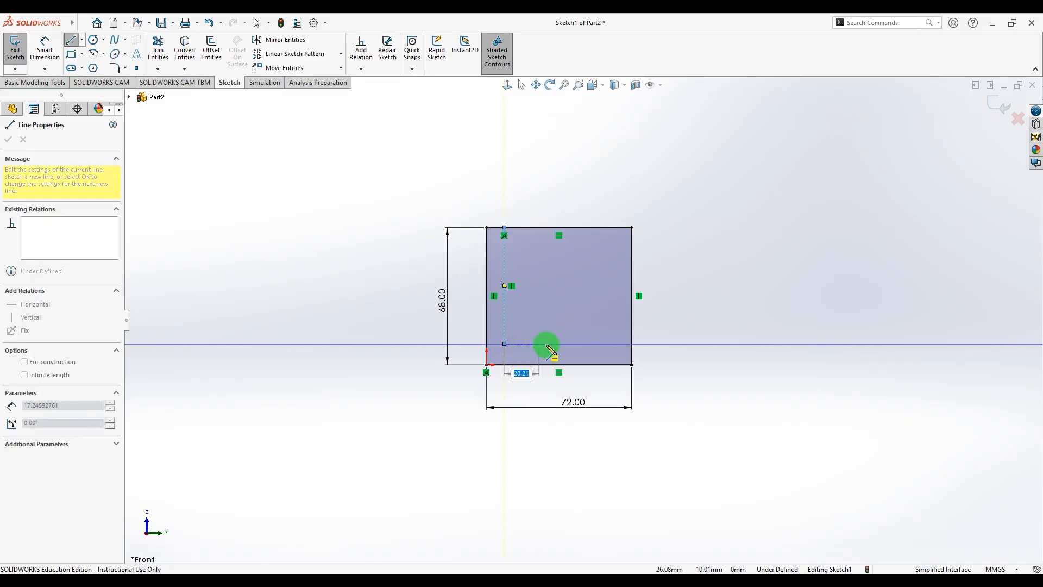
pyautogui.click(532, 344)
pyautogui.click(532, 313)
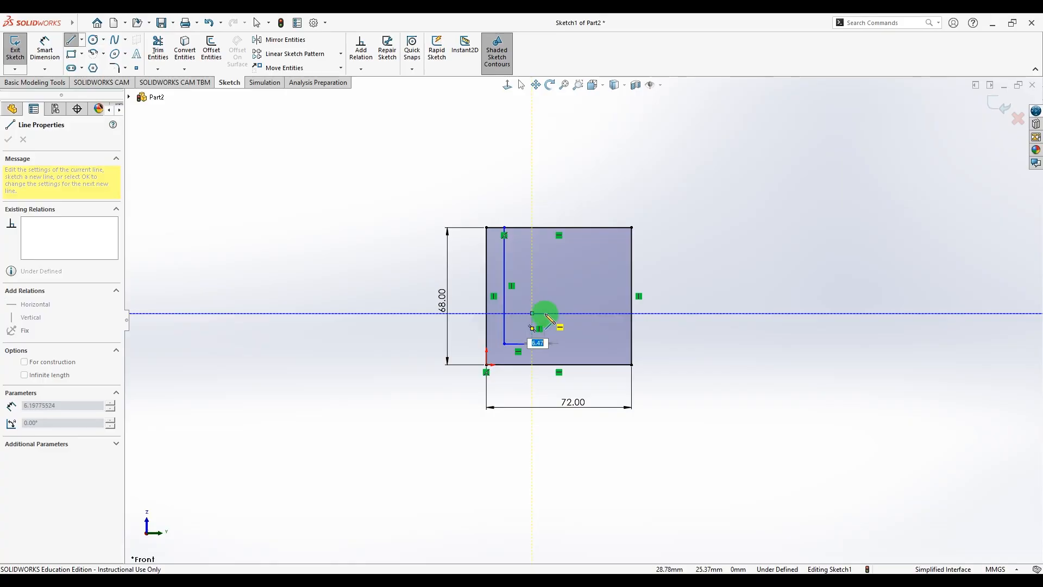
pyautogui.click(544, 314)
pyautogui.click(545, 343)
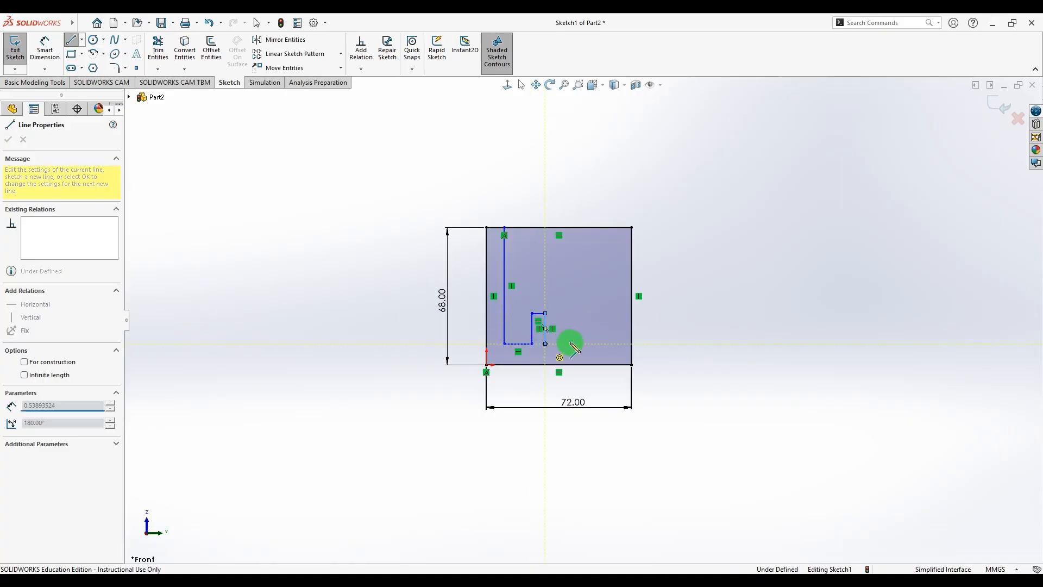
pyautogui.click(630, 344)
pyautogui.press('Escape')
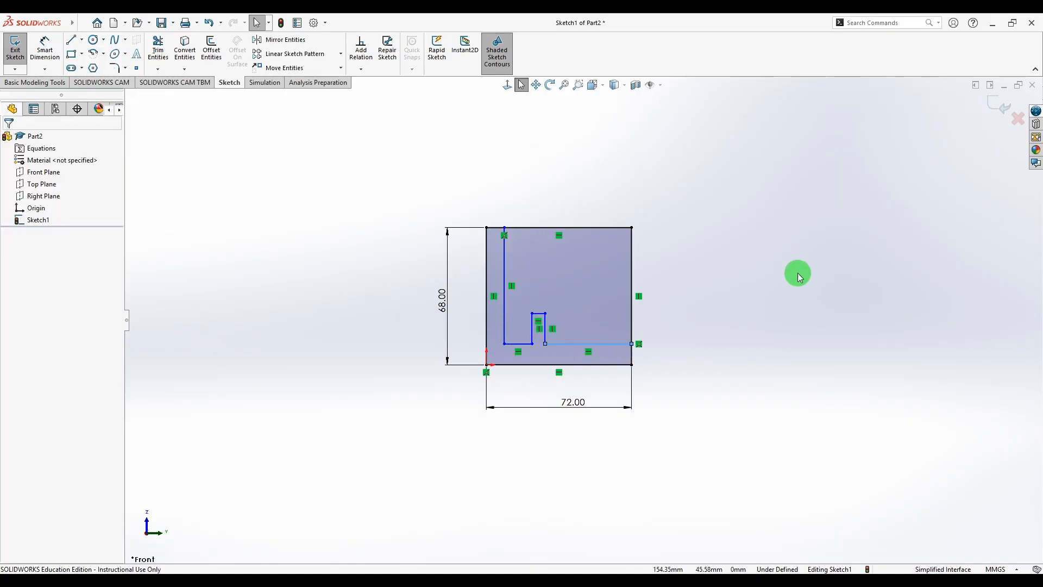
# Check the reference drawing 44.jpg and dimension the tab's near side 20 mm from the rectangle's left edge.
pyautogui.scroll(-1, 637, 303)
pyautogui.hotkey('alt', 'Tab')
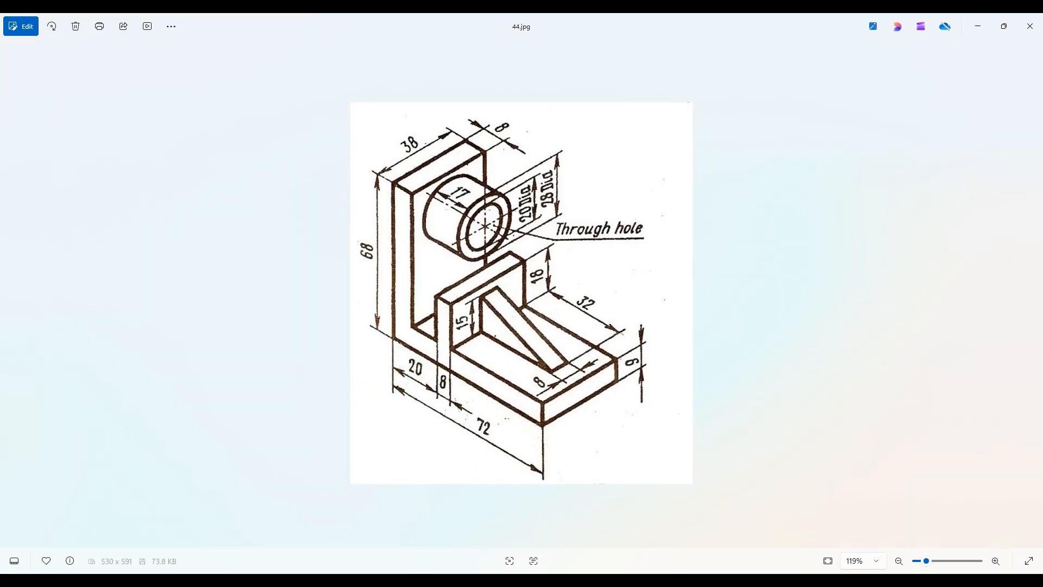
pyautogui.hotkey('alt', 'Tab')
pyautogui.click(45, 50)
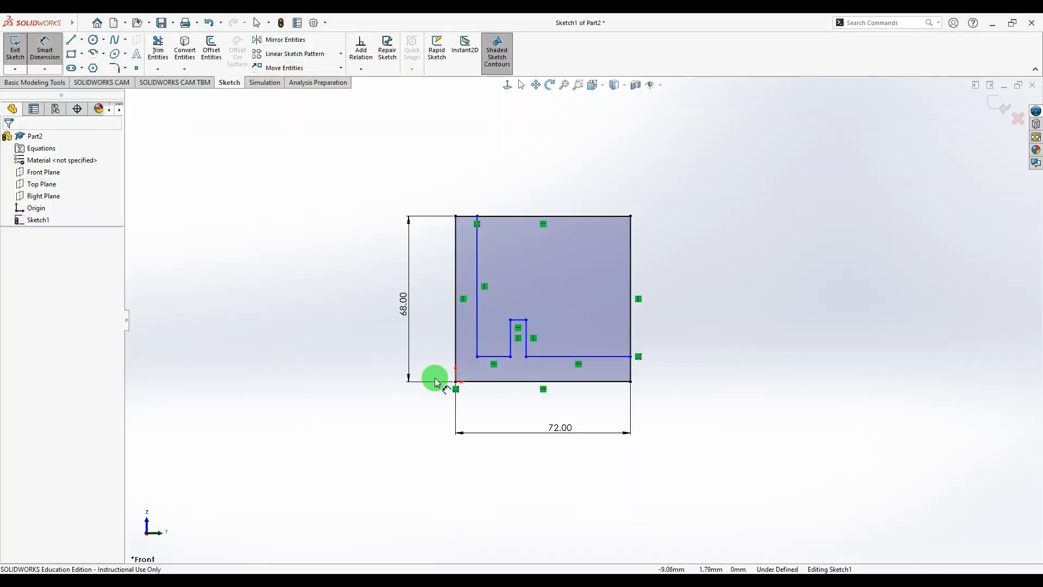
pyautogui.click(457, 356)
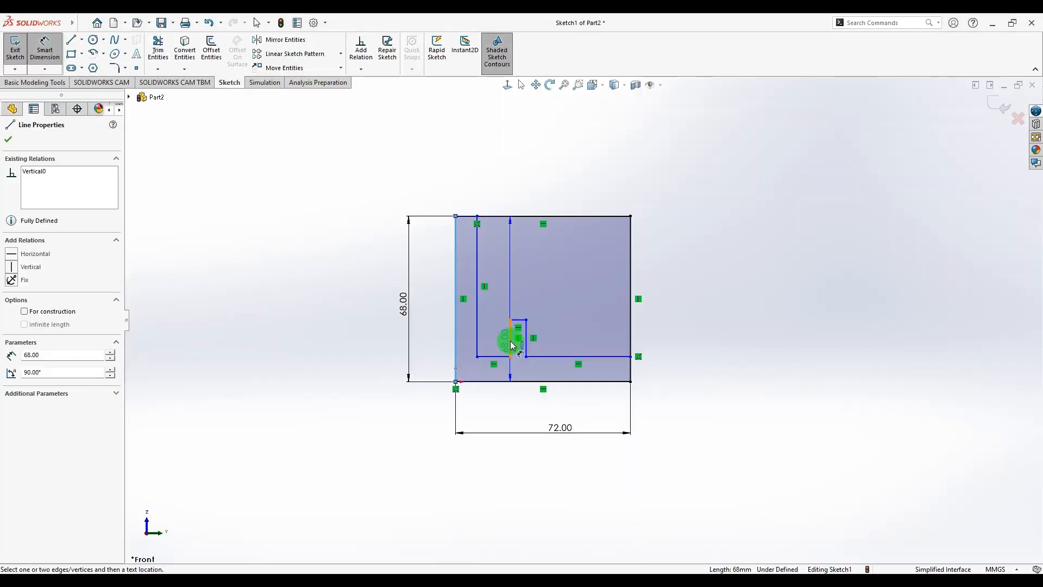
pyautogui.click(511, 346)
pyautogui.click(484, 408)
pyautogui.write('20')
pyautogui.press('Return')
pyautogui.click(700, 330)
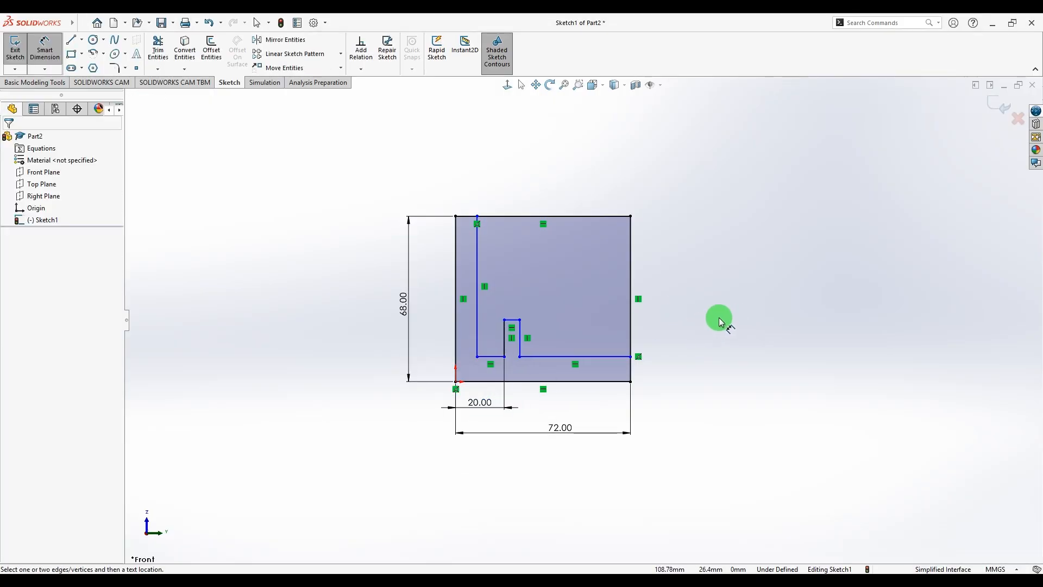
# Check the tab's thickness in the reference drawing and dimension the tab 8 mm wide.
pyautogui.click(708, 581)
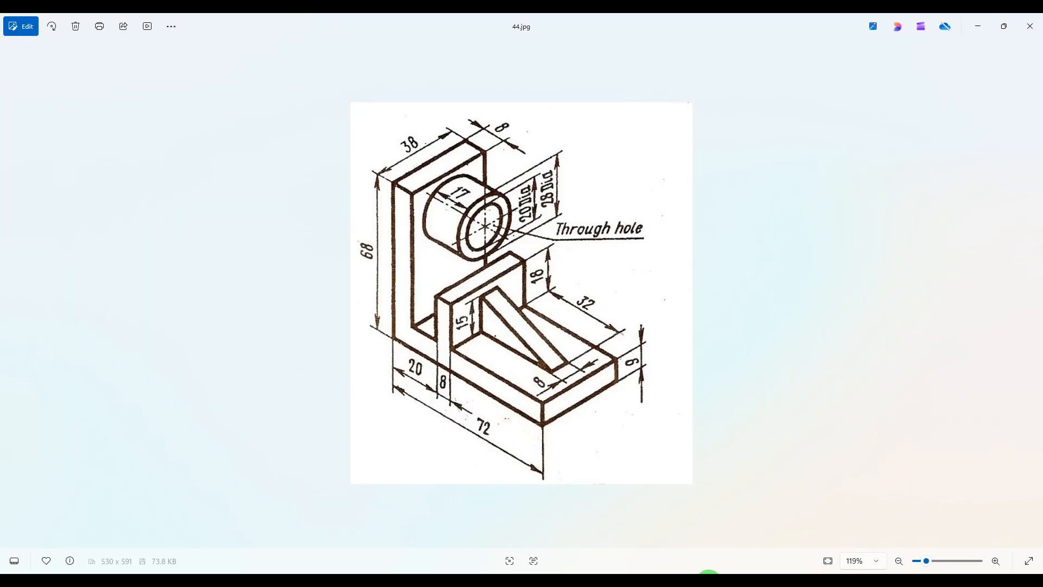
pyautogui.click(708, 580)
pyautogui.click(505, 340)
pyautogui.click(520, 344)
pyautogui.click(520, 405)
pyautogui.write('8')
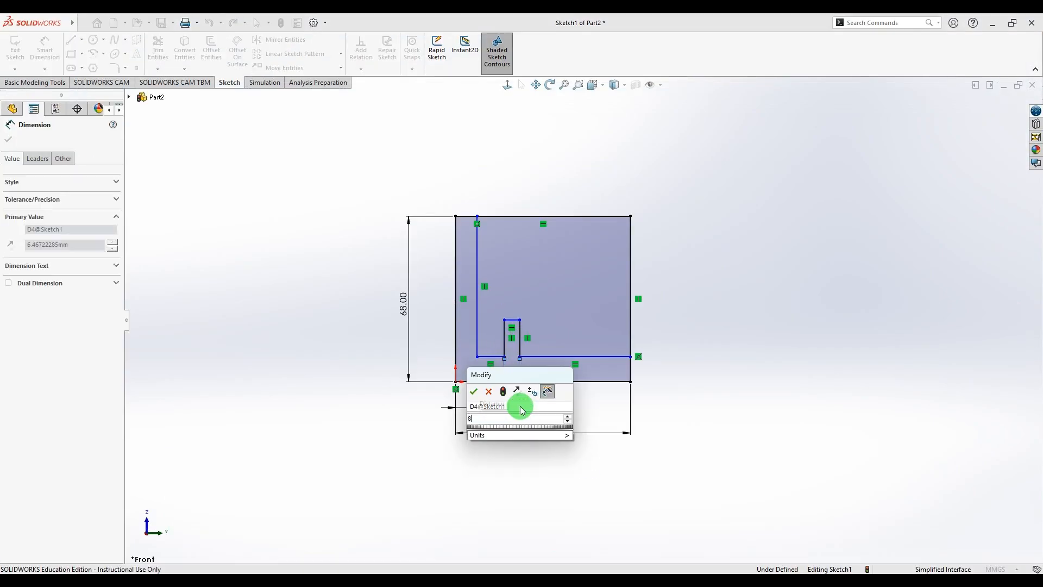
pyautogui.press('Return')
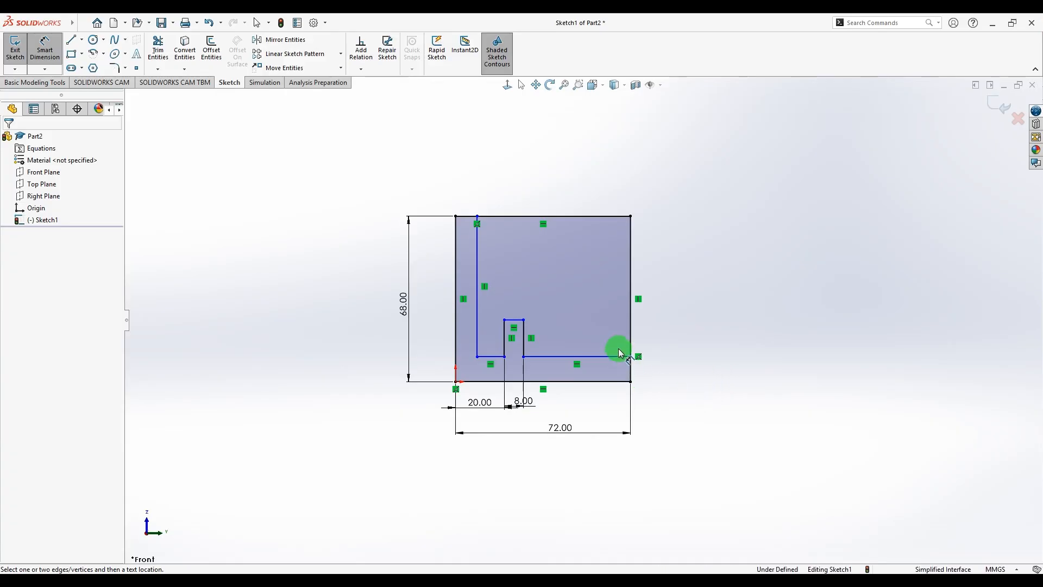
# Check the base thickness in the reference drawing and dimension the longer inner horizontal line 9 mm above the rectangle's bottom edge.
pyautogui.click(716, 585)
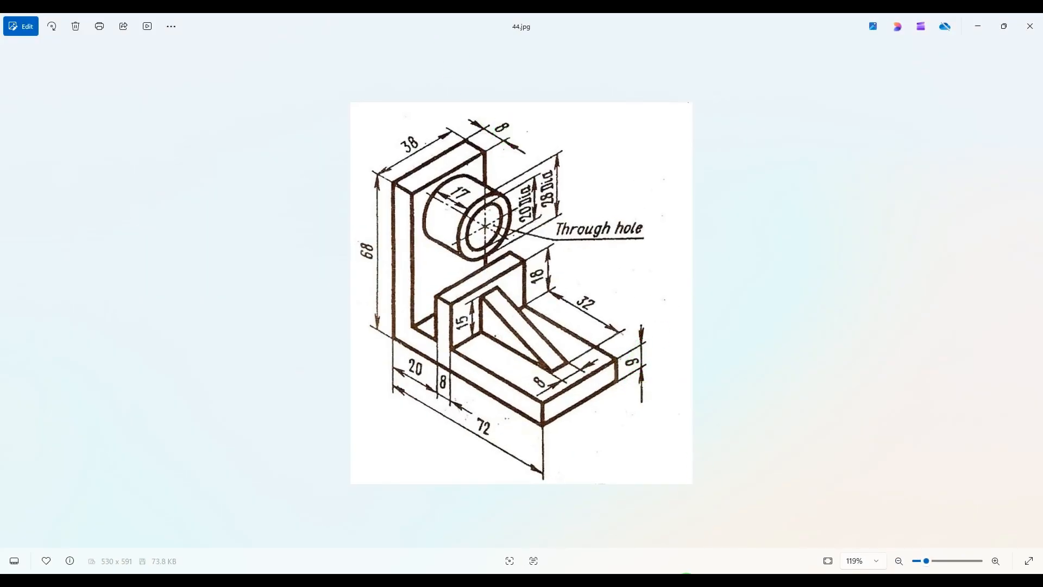
pyautogui.click(686, 585)
pyautogui.click(596, 381)
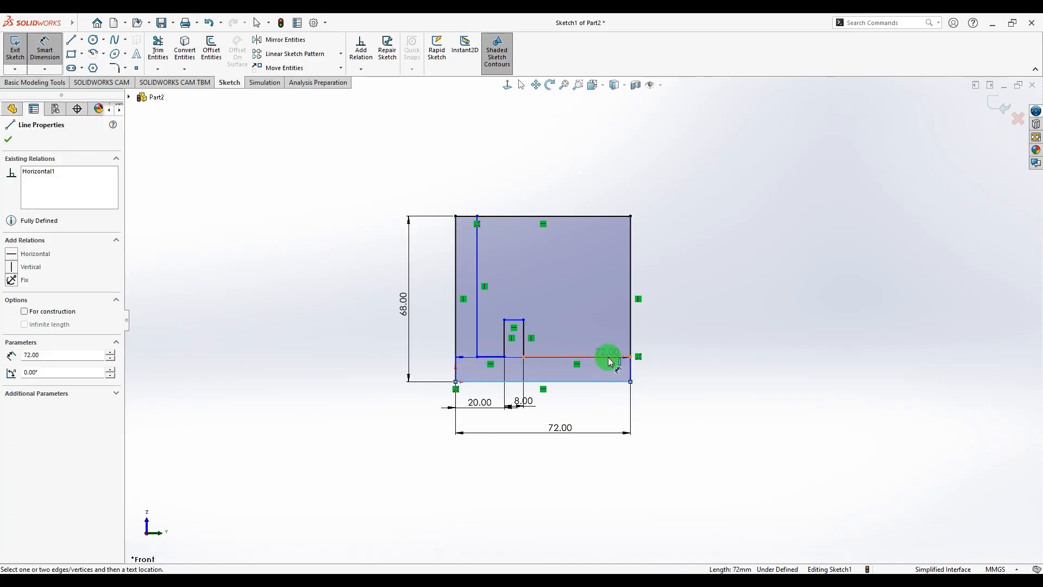
pyautogui.click(609, 356)
pyautogui.click(684, 361)
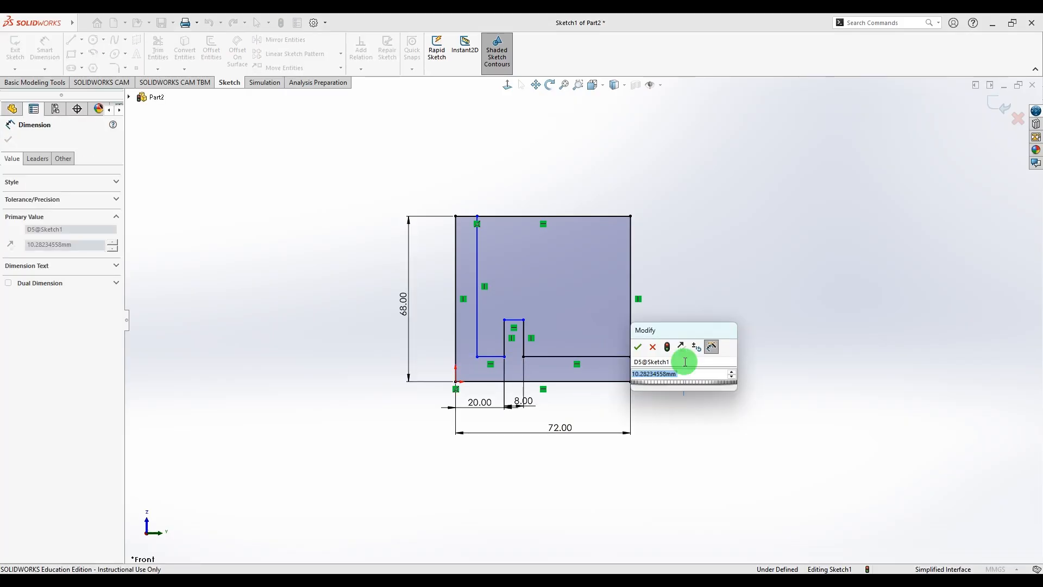
pyautogui.write('9')
pyautogui.press('Return')
pyautogui.press('Escape')
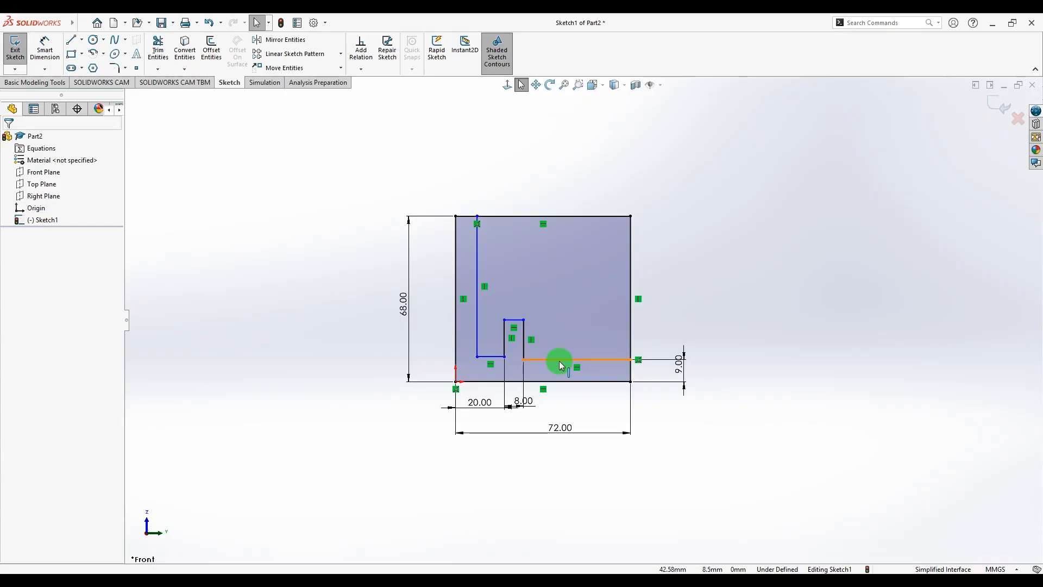
# Make the two inner horizontal lines on either side of the tab collinear.
pyautogui.click(561, 364)
pyautogui.keyDown('ctrl'); pyautogui.click(493, 357); pyautogui.keyUp('ctrl')
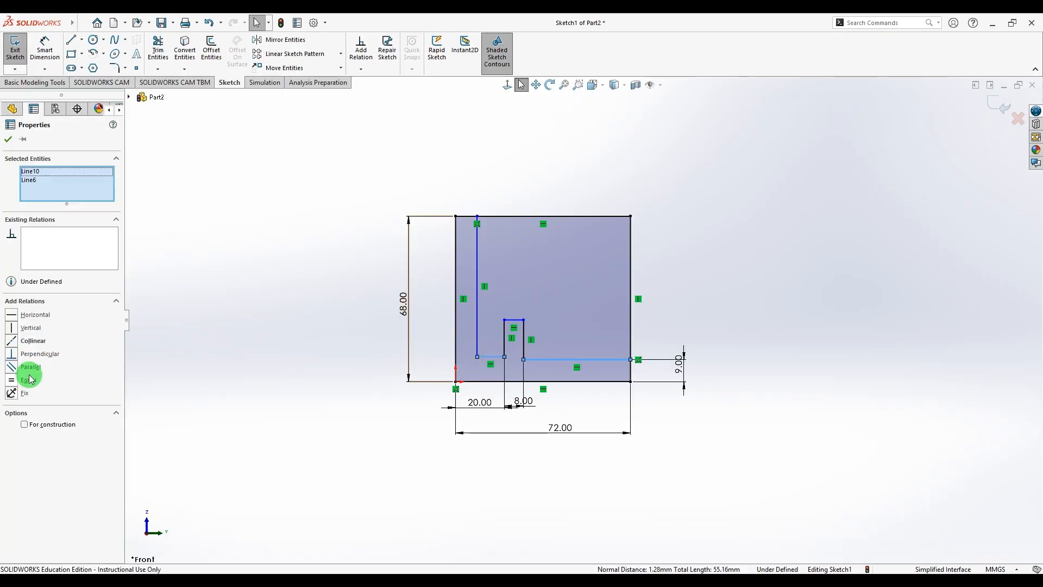
pyautogui.click(11, 342)
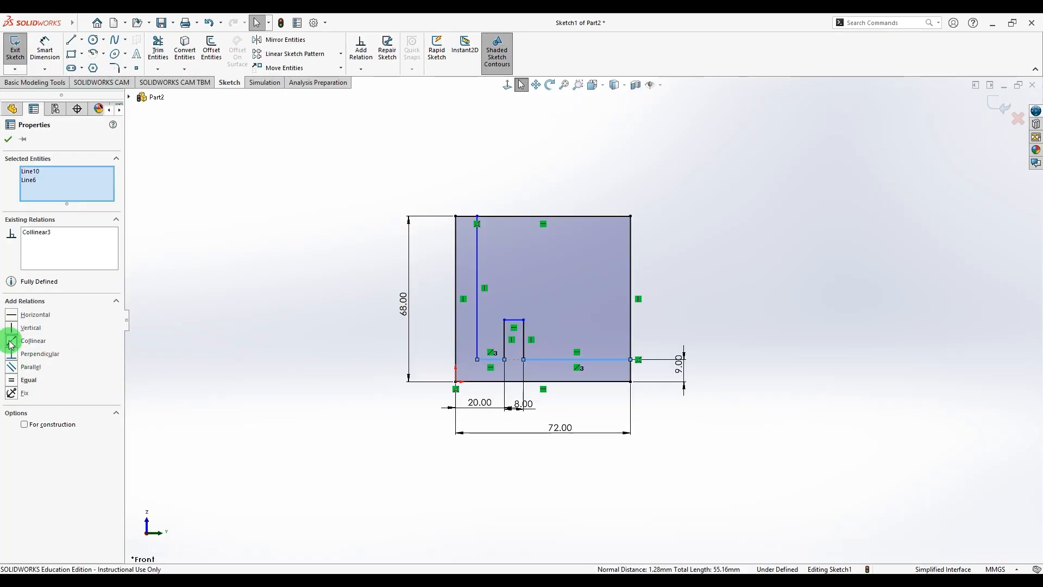
pyautogui.click(760, 271)
# Dimension the upright wall's thickness as 8 mm between the rectangle's left edge and the inner vertical line.
pyautogui.click(53, 63)
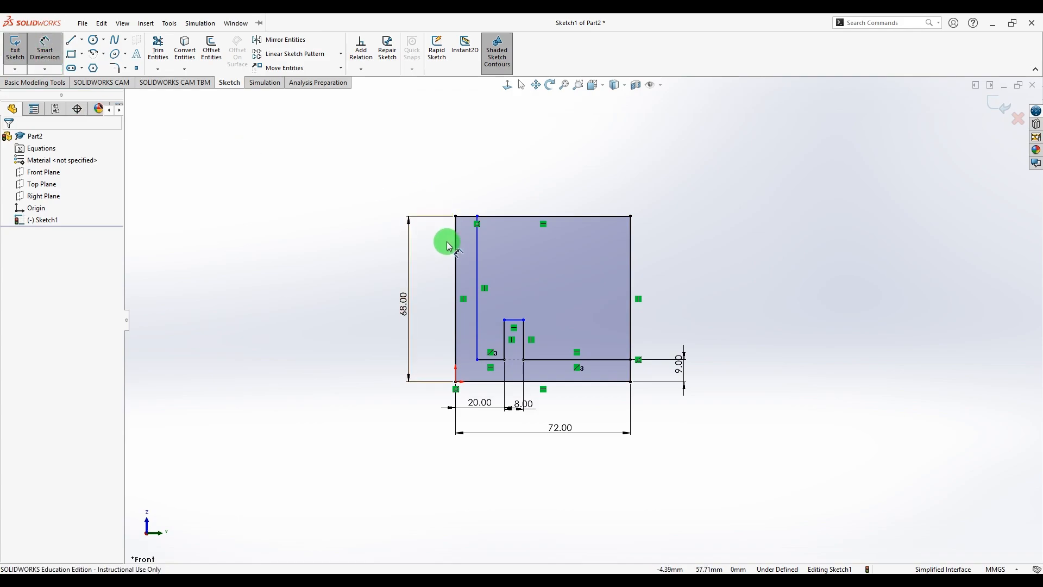
pyautogui.click(455, 245)
pyautogui.click(477, 244)
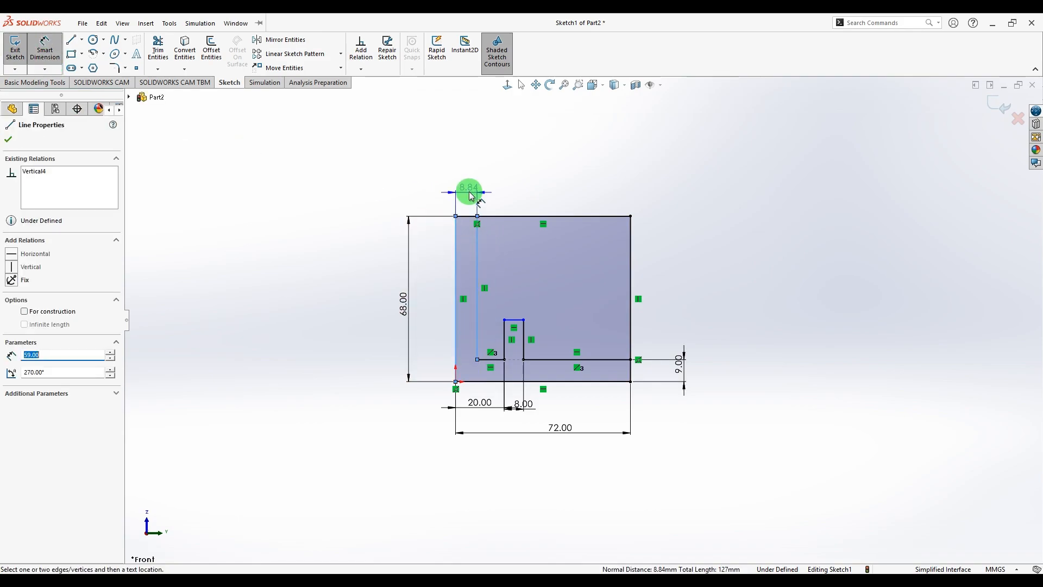
pyautogui.click(470, 181)
pyautogui.write('8')
pyautogui.press('Return')
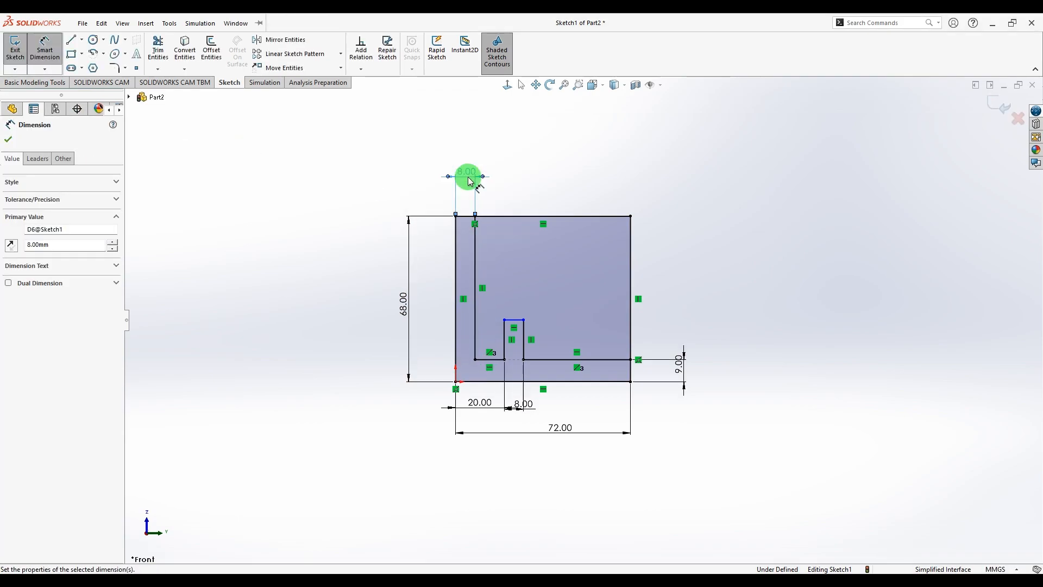
pyautogui.click(787, 263)
# Check the tab's height in the reference drawing and dimension its top line 18 mm above the base's upper line.
pyautogui.click(710, 570)
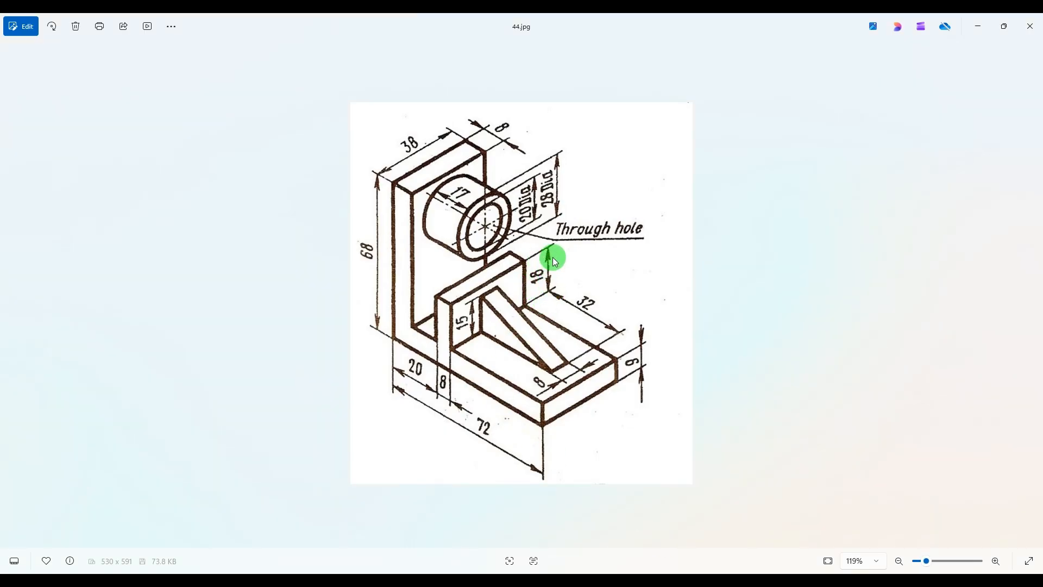
pyautogui.click(704, 581)
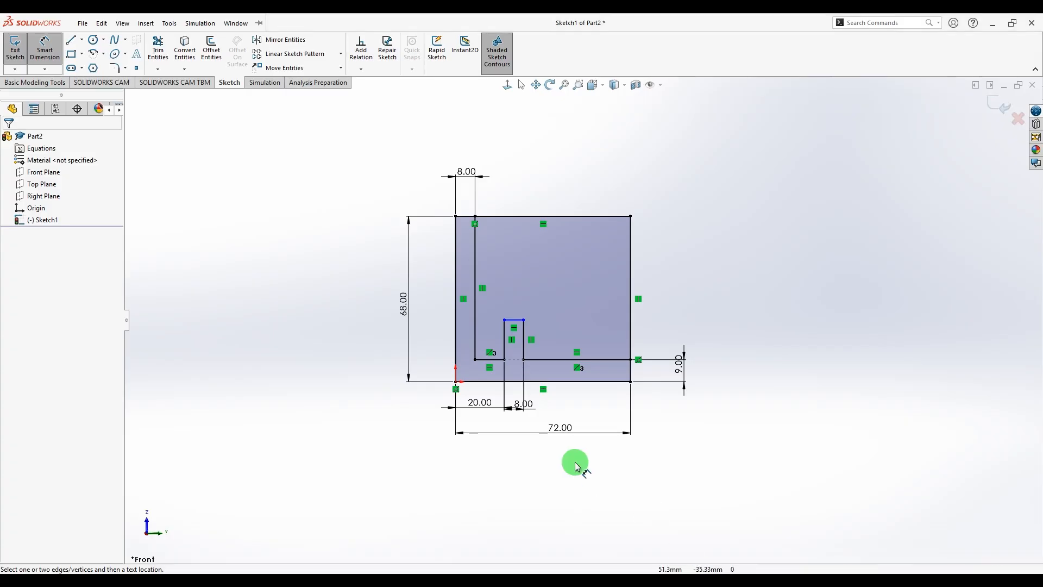
pyautogui.click(543, 360)
pyautogui.click(517, 319)
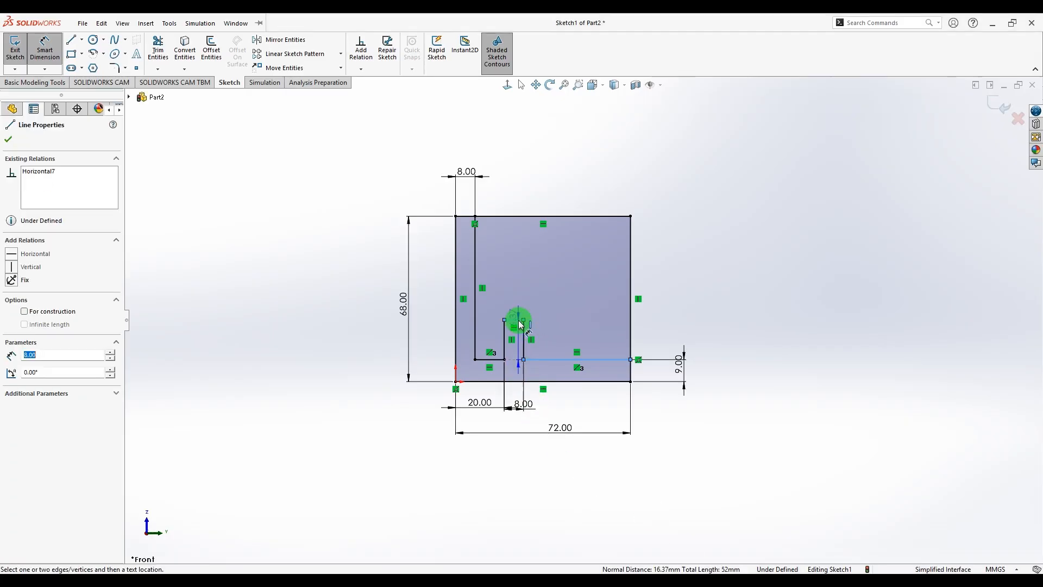
pyautogui.click(573, 343)
pyautogui.write('18')
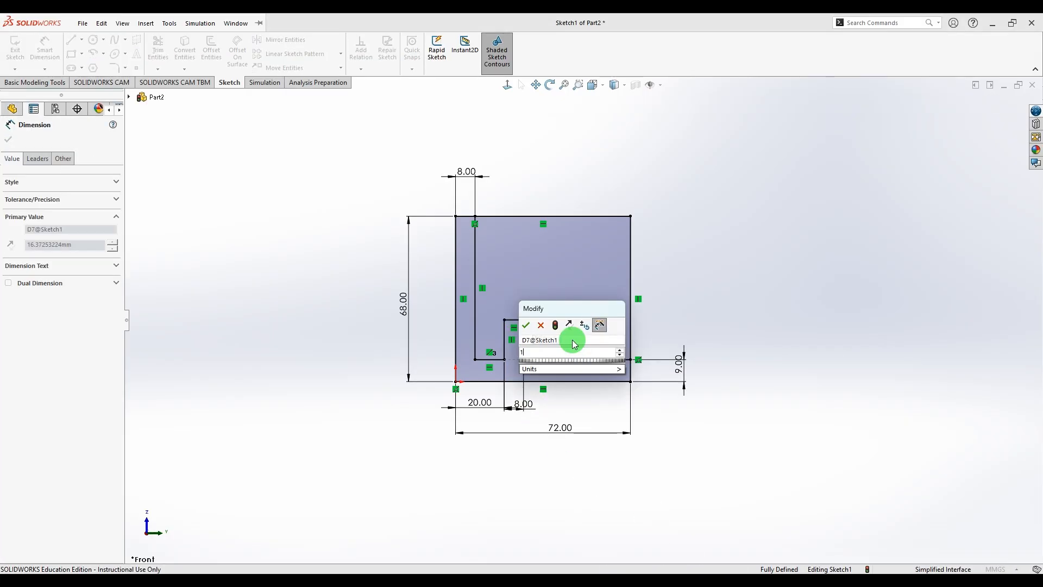
pyautogui.press('Return')
pyautogui.click(796, 291)
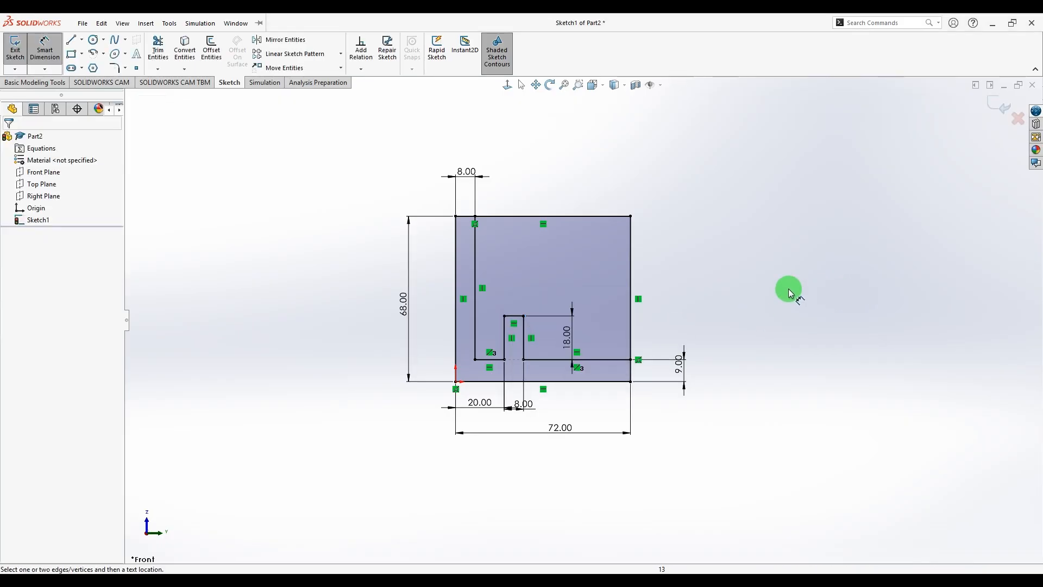
# Move the tab's 18 mm height dimension closer to the tab.
pyautogui.scroll(-2, 656, 332)
pyautogui.press('Escape')
pyautogui.moveTo(544, 331); pyautogui.dragTo(514, 329)
pyautogui.click(744, 300)
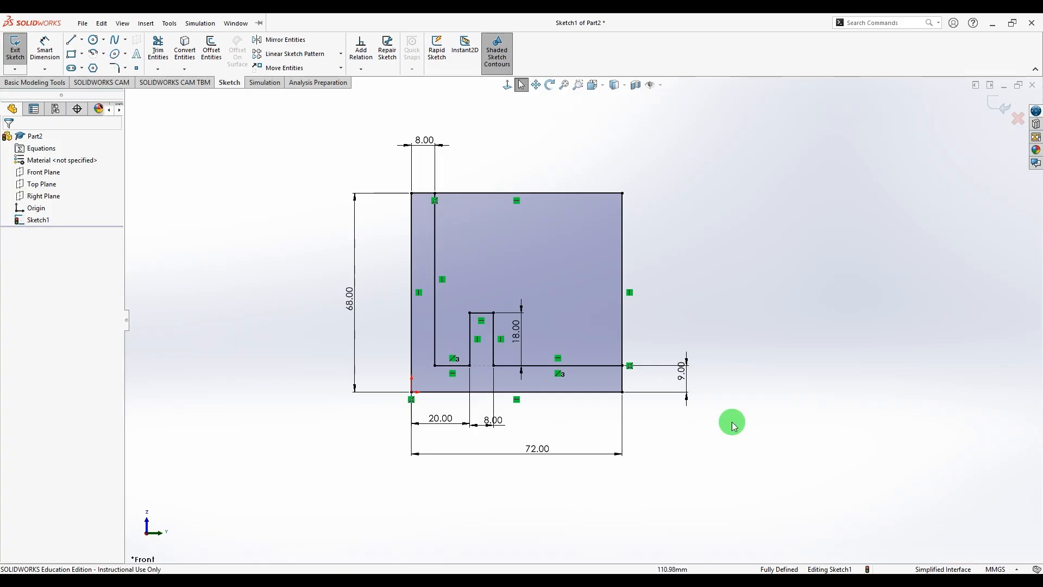
pyautogui.scroll(1, 583, 320)
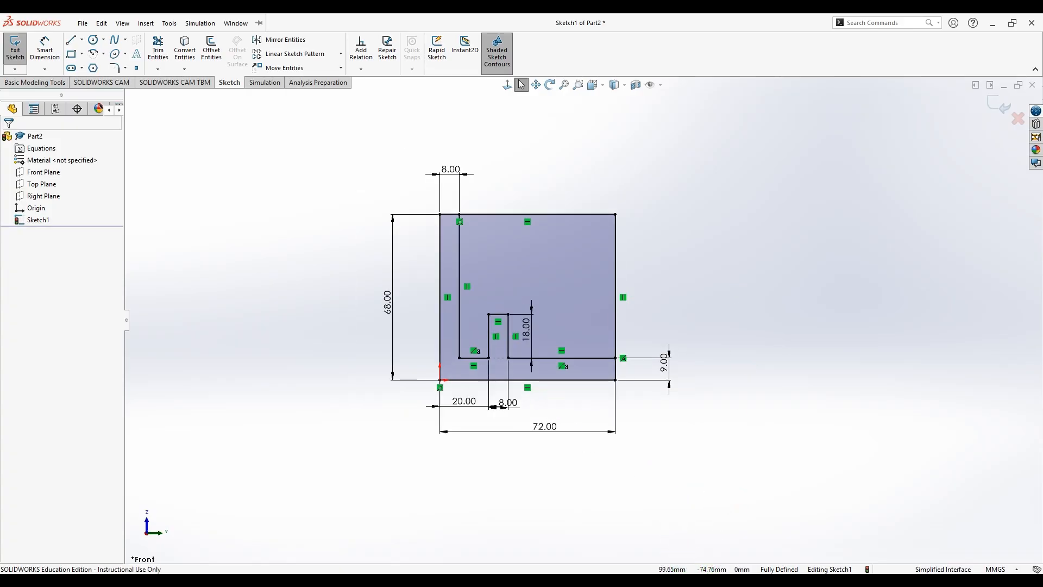
# Check the rib in the reference drawing and sketch a sloped line from about 13.5 mm up the tab's right side down to the base's upper line.
pyautogui.click(675, 580)
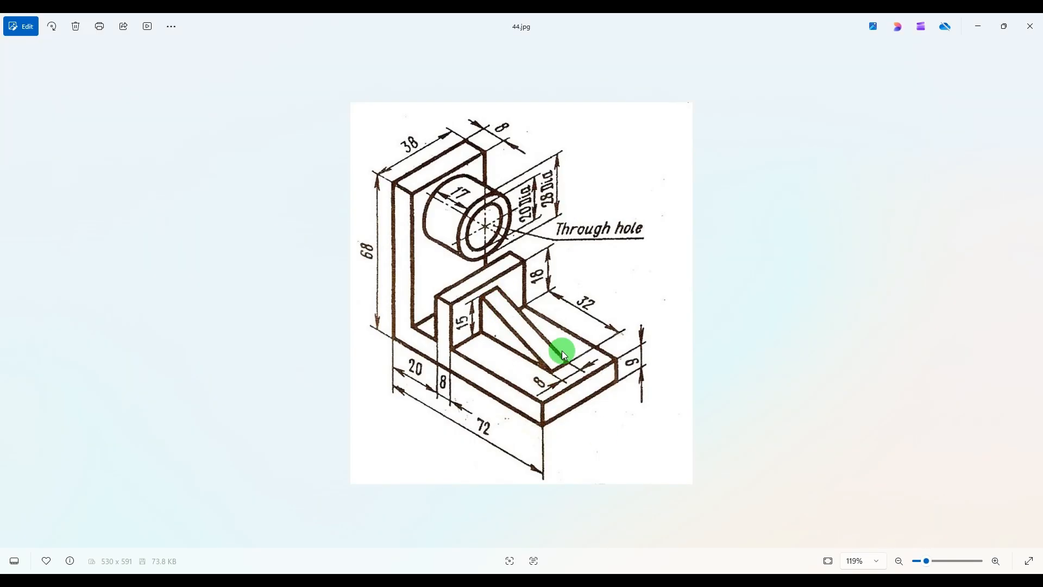
pyautogui.click(676, 580)
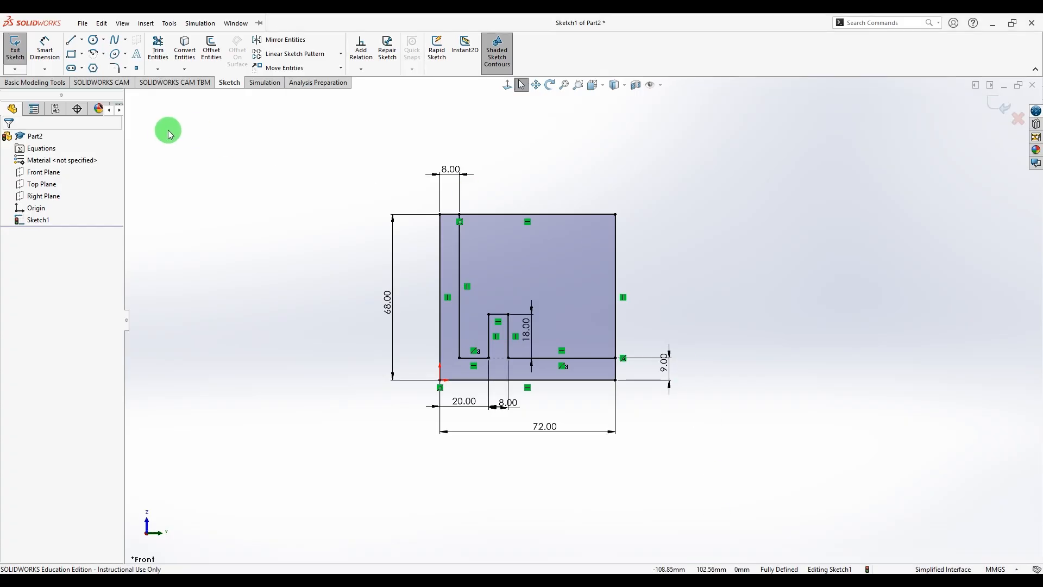
pyautogui.click(70, 39)
pyautogui.scroll(-3, 551, 348)
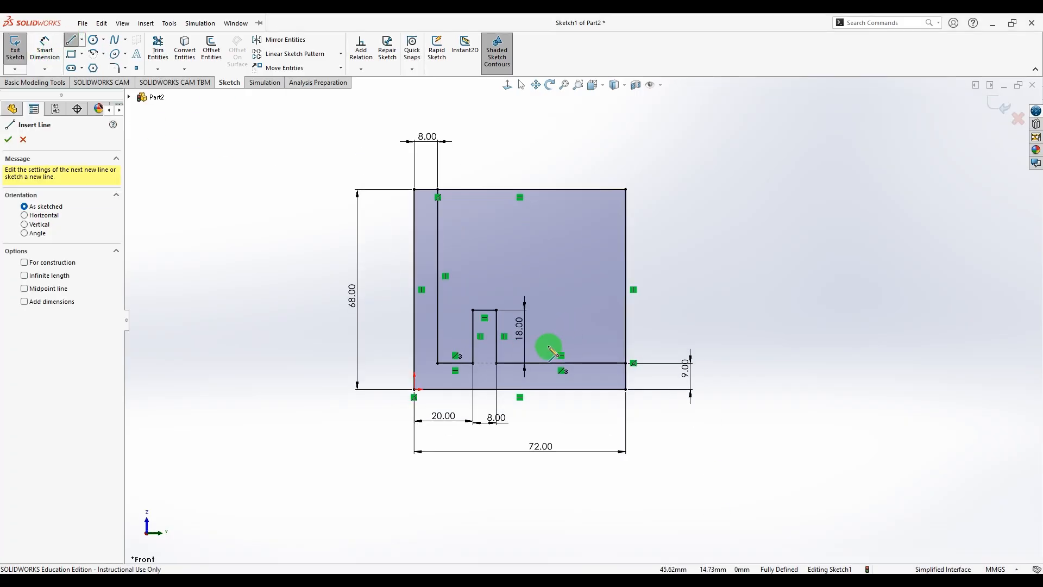
pyautogui.click(487, 333)
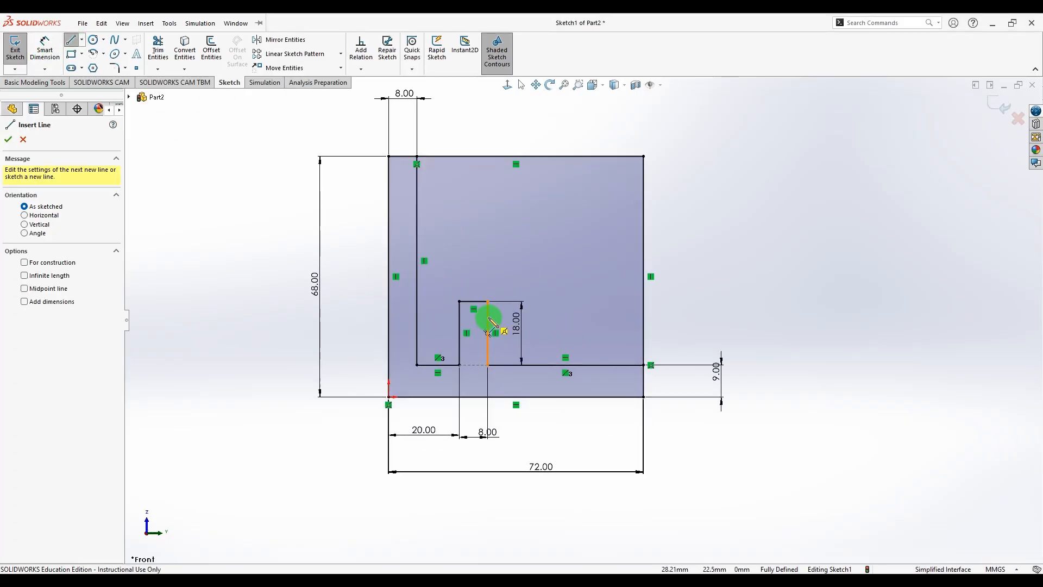
pyautogui.click(602, 365)
pyautogui.press('Escape')
# Dimension the sloped line's upper endpoint 15 mm above the base's upper line.
pyautogui.click(46, 49)
pyautogui.click(554, 366)
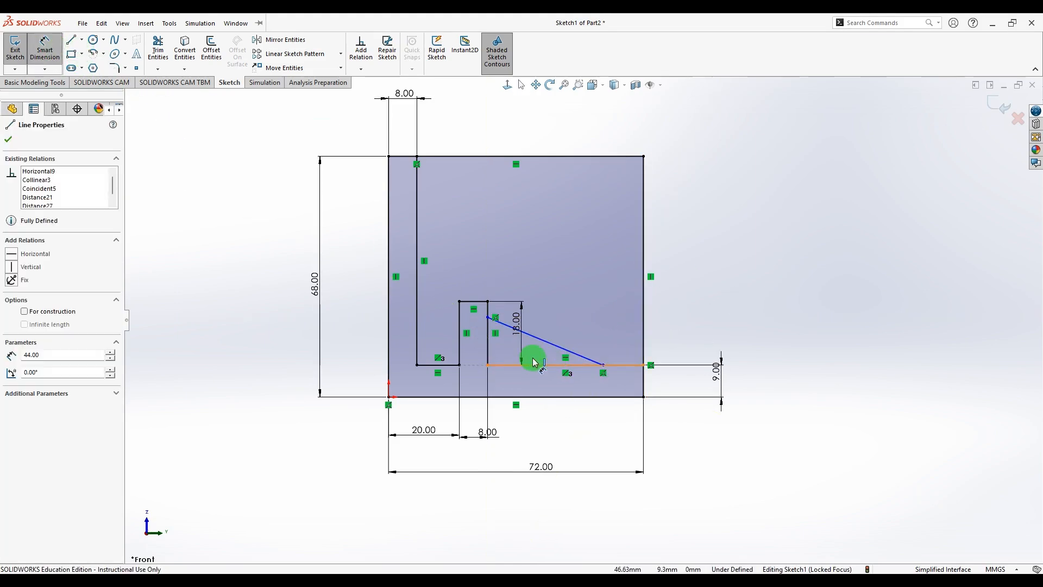
pyautogui.click(488, 317)
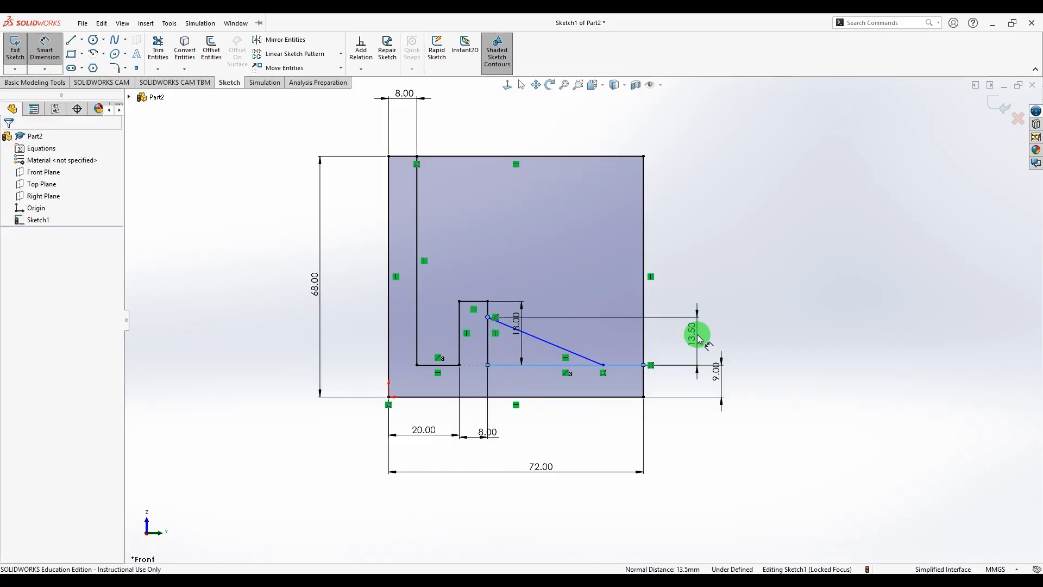
pyautogui.click(698, 339)
pyautogui.write('15')
pyautogui.press('Return')
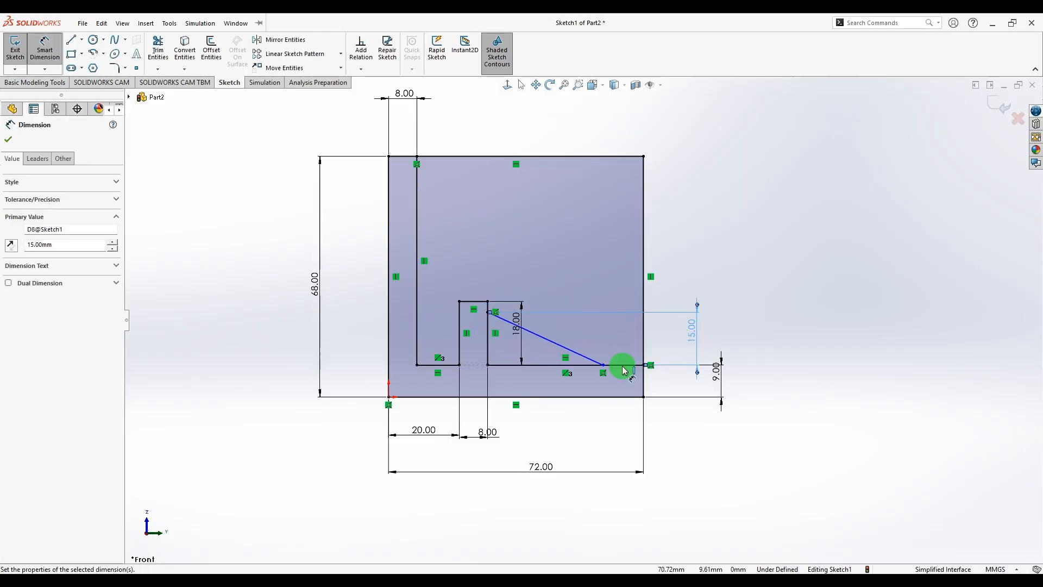
# Dimension the sloped line's lower endpoint 32 mm from the tab's right side and compare the sketch with the reference drawing.
pyautogui.click(491, 344)
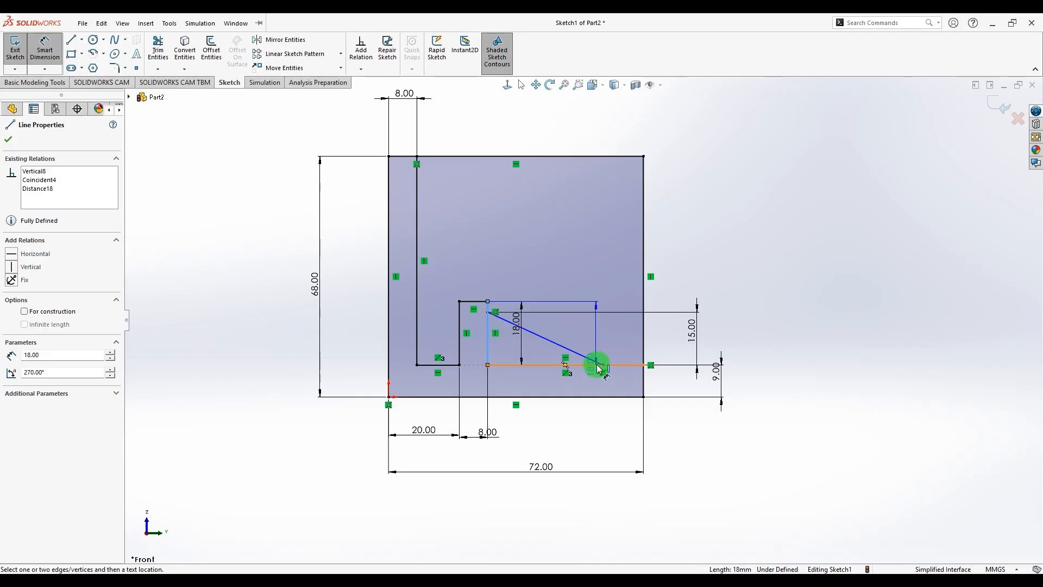
pyautogui.click(602, 365)
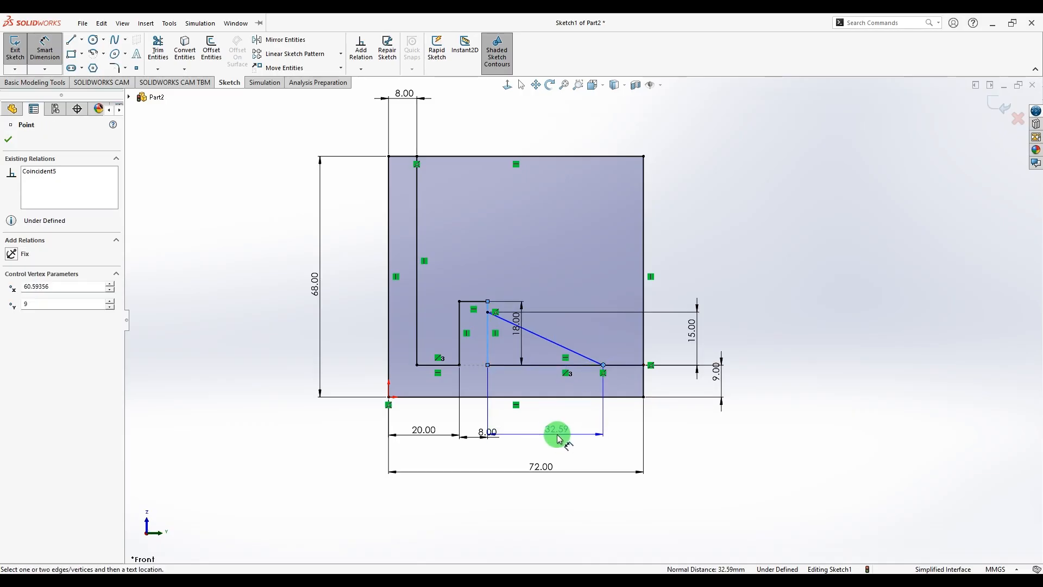
pyautogui.click(559, 439)
pyautogui.press('Return')
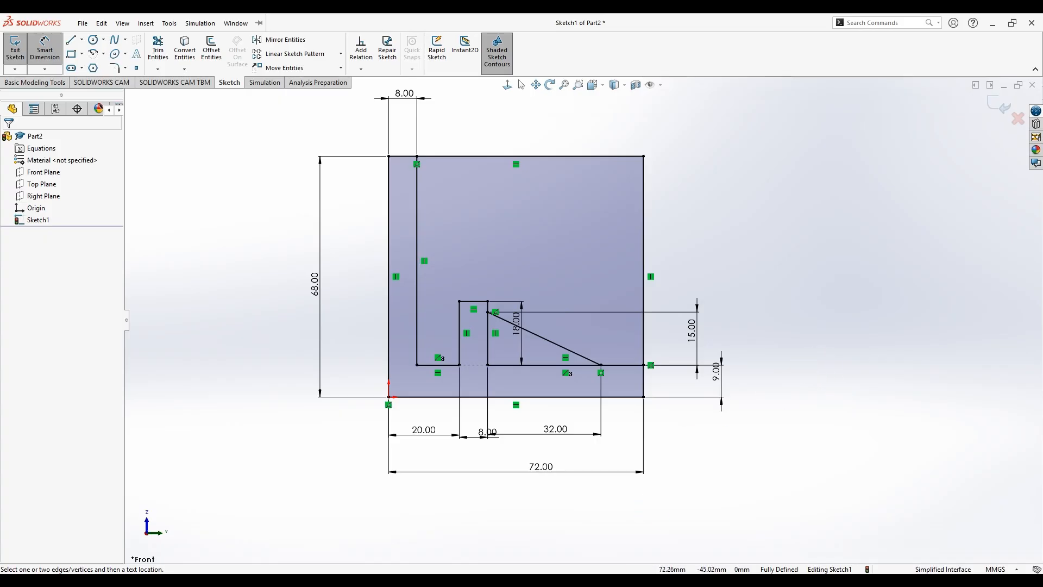
pyautogui.hotkey('alt', 'Tab')
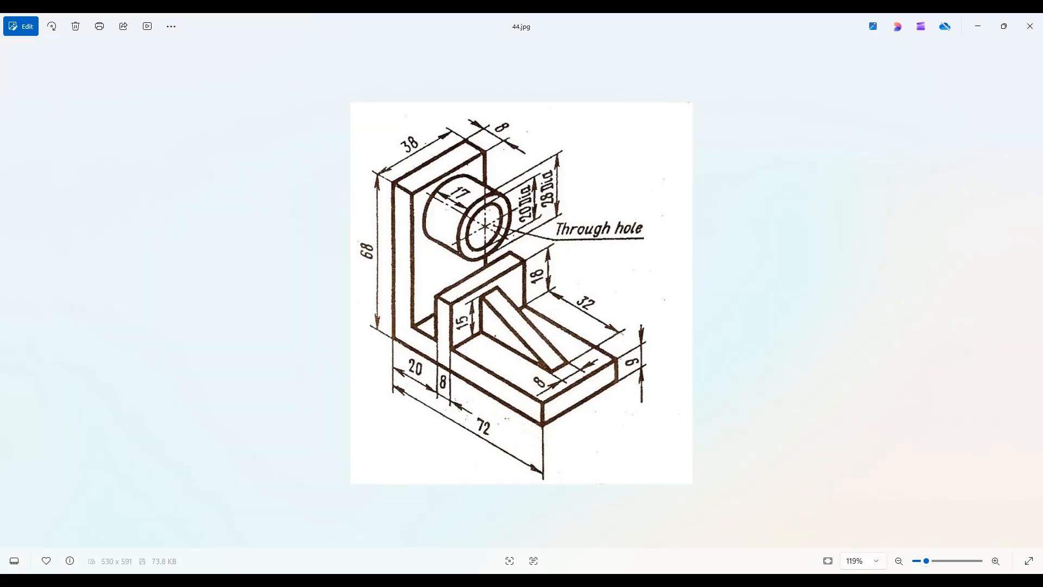
pyautogui.hotkey('alt', 'Tab')
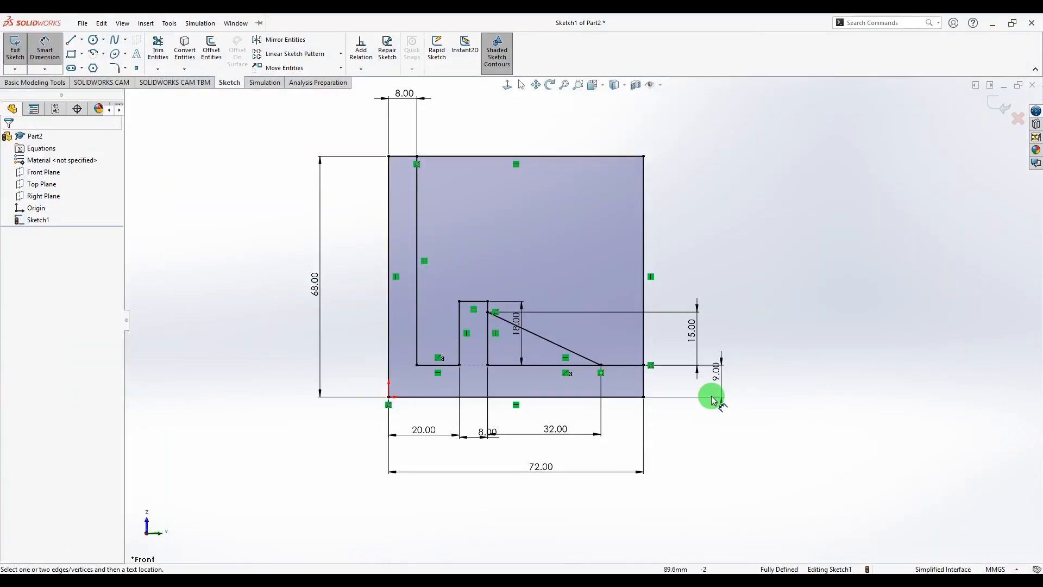
pyautogui.scroll(3, 597, 304)
pyautogui.scroll(-1, 570, 247)
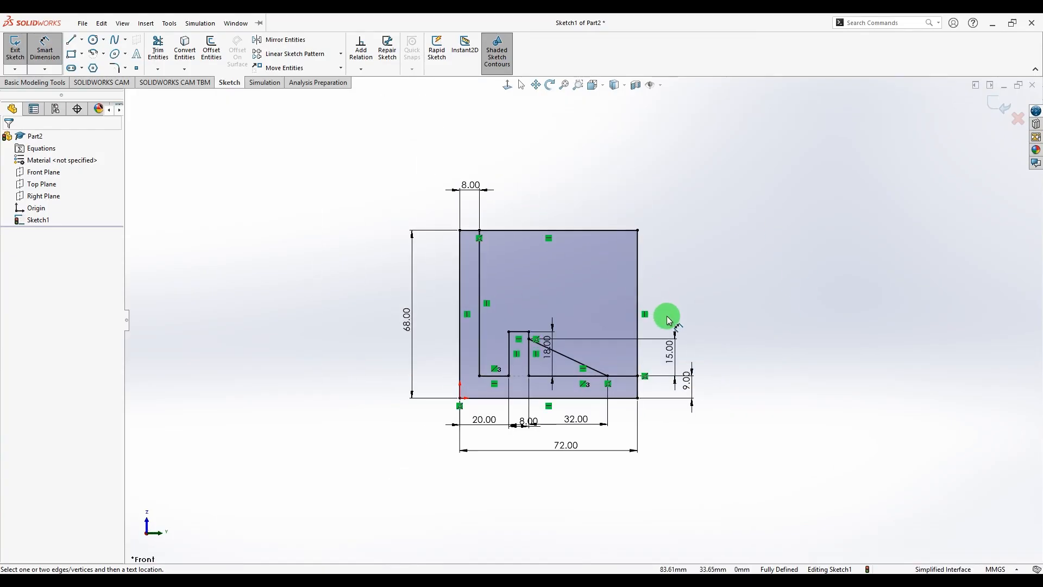
# Exit the profile sketch and check the bracket's width in the reference drawing.
pyautogui.click(998, 105)
pyautogui.moveTo(826, 235)
pyautogui.mouseDown(button='middle')
pyautogui.moveTo(777, 266)
pyautogui.moveTo(773, 305)
pyautogui.mouseUp(button='middle')
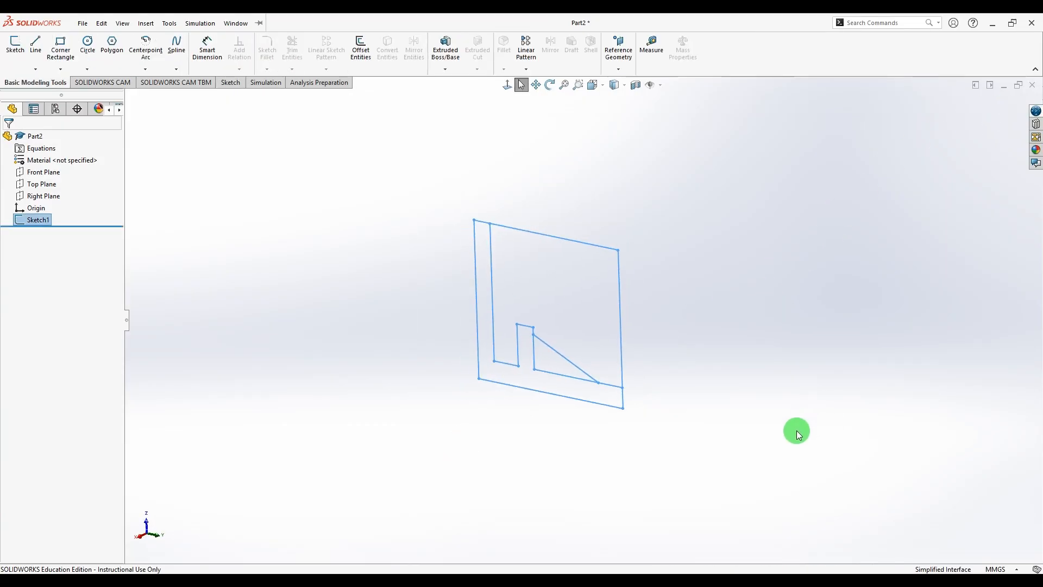
pyautogui.moveTo(646, 391)
pyautogui.mouseDown(button='middle')
pyautogui.moveTo(603, 360)
pyautogui.moveTo(695, 536)
pyautogui.mouseUp(button='middle')
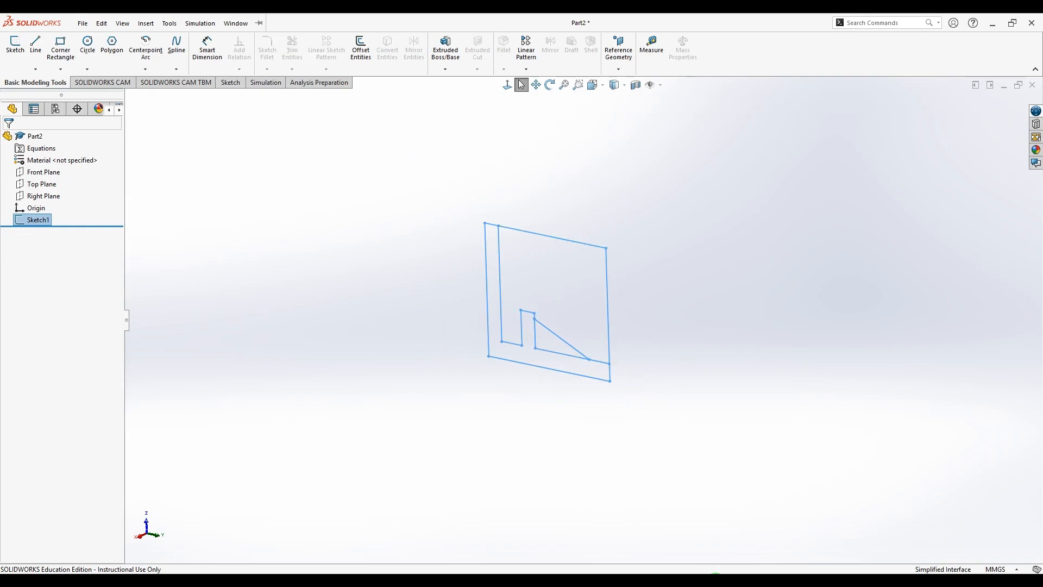
pyautogui.click(715, 584)
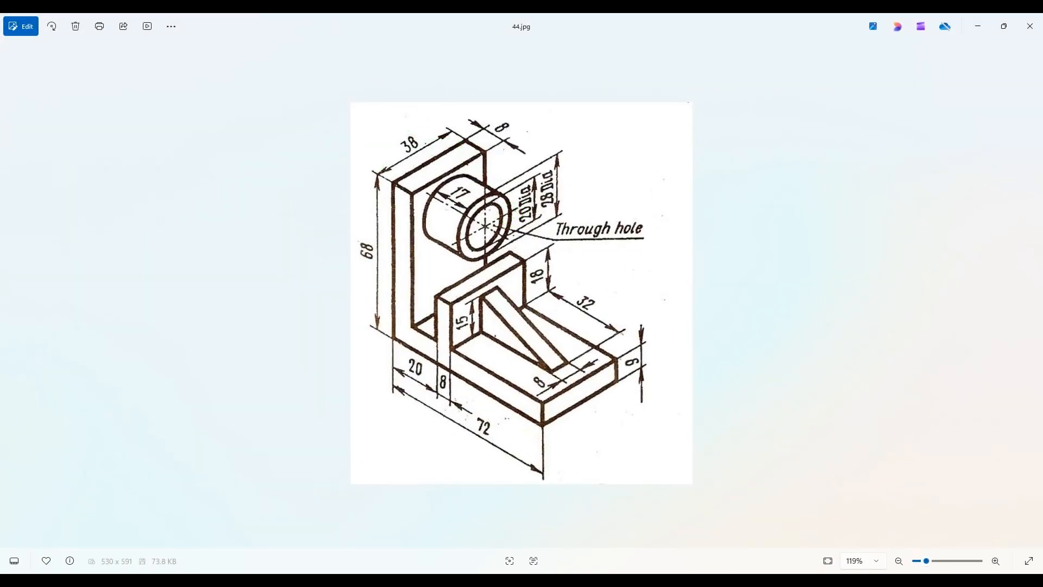
pyautogui.click(699, 584)
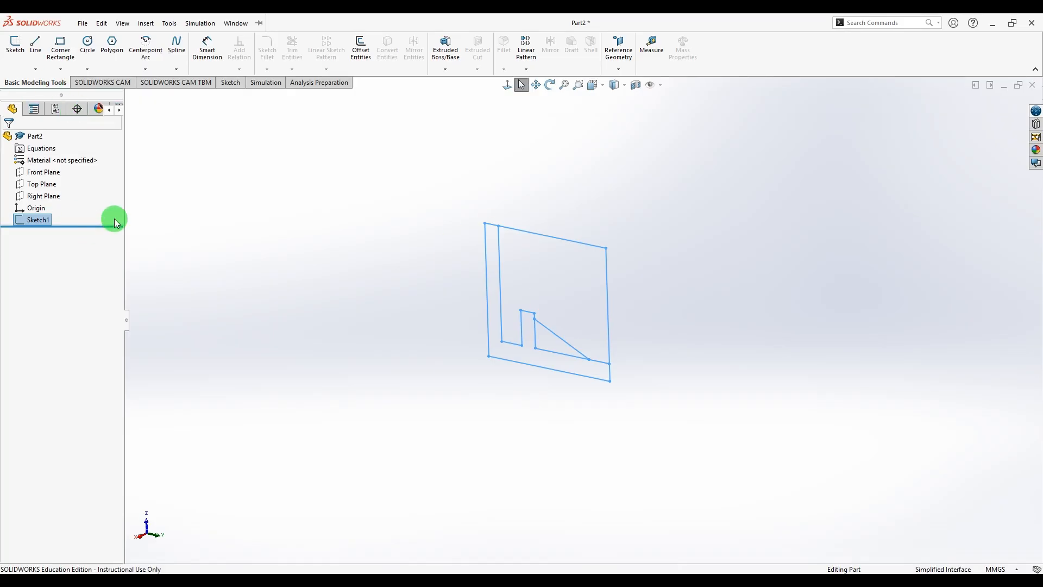
# Extrude the region formed by wall, base and tab 38 mm with the Mid Plane end condition.
pyautogui.click(445, 47)
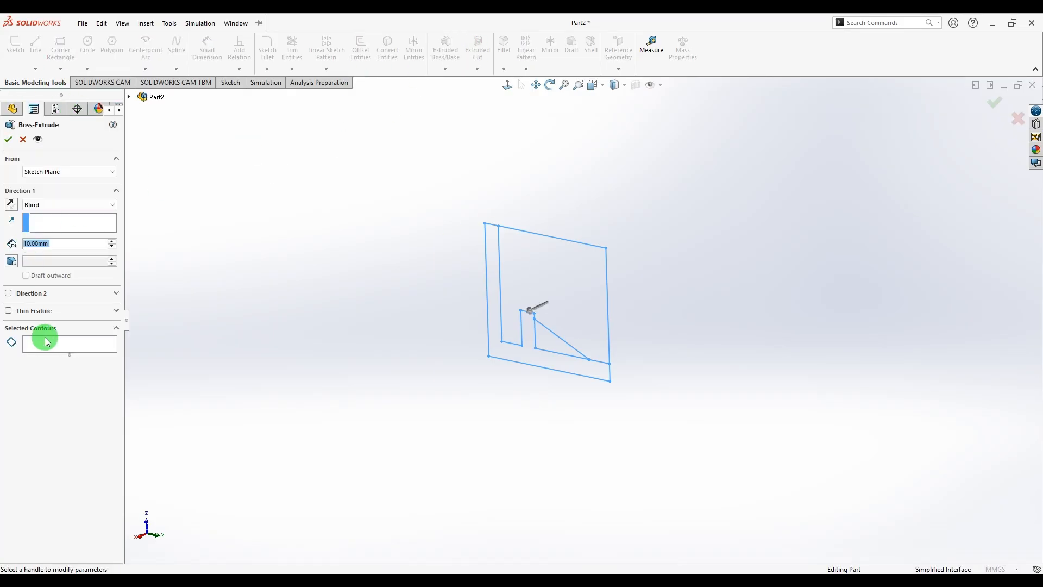
pyautogui.click(79, 346)
pyautogui.click(548, 364)
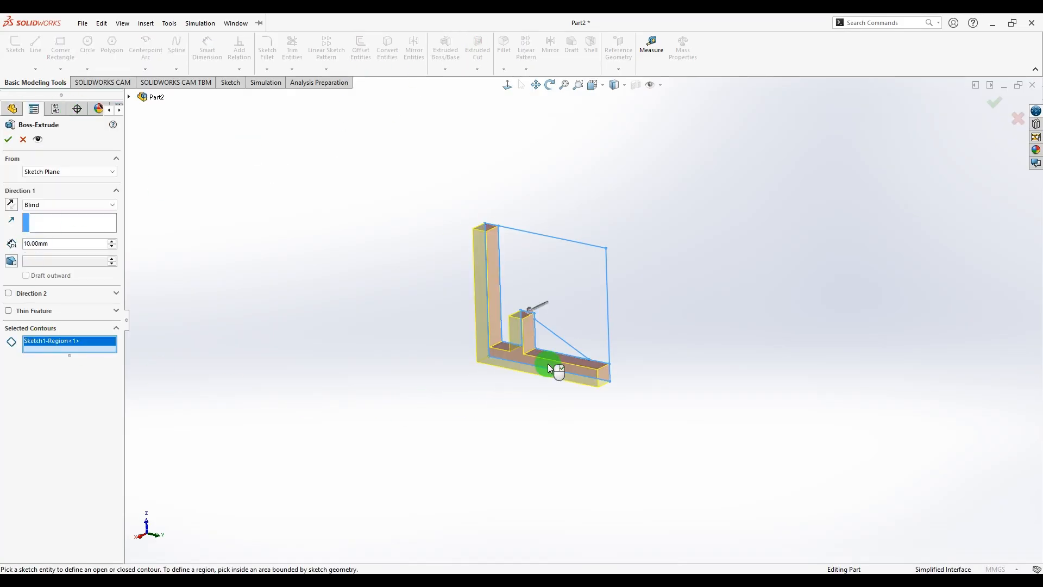
pyautogui.moveTo(794, 286); pyautogui.dragTo(784, 332, button='middle')
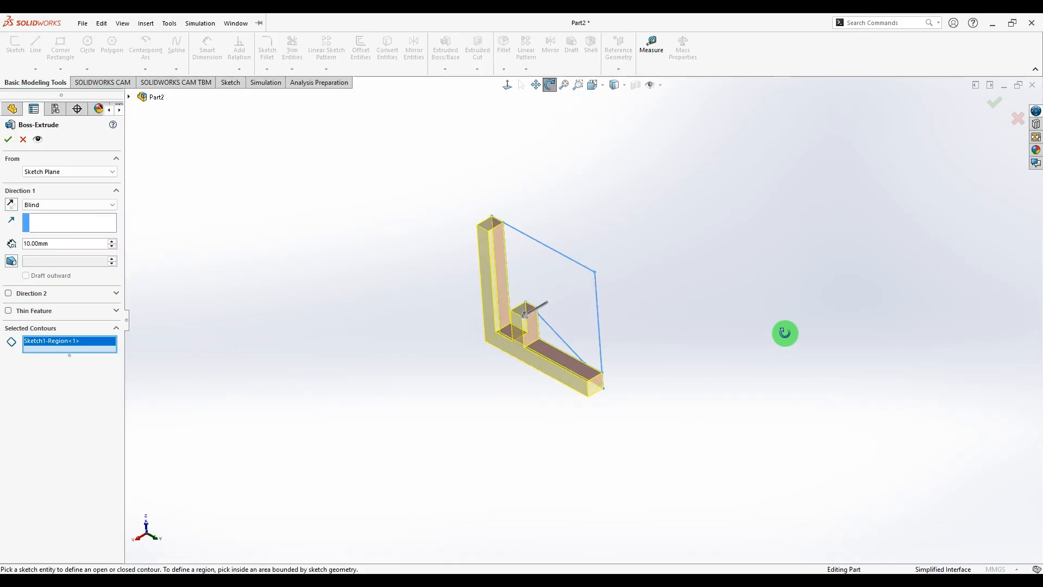
pyautogui.click(93, 206)
pyautogui.click(81, 245)
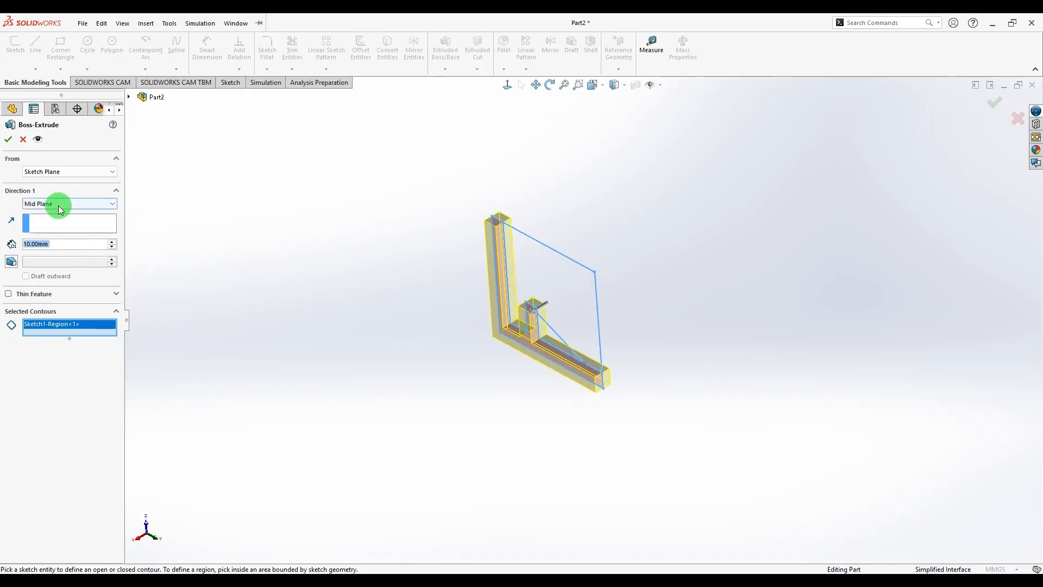
pyautogui.write('38')
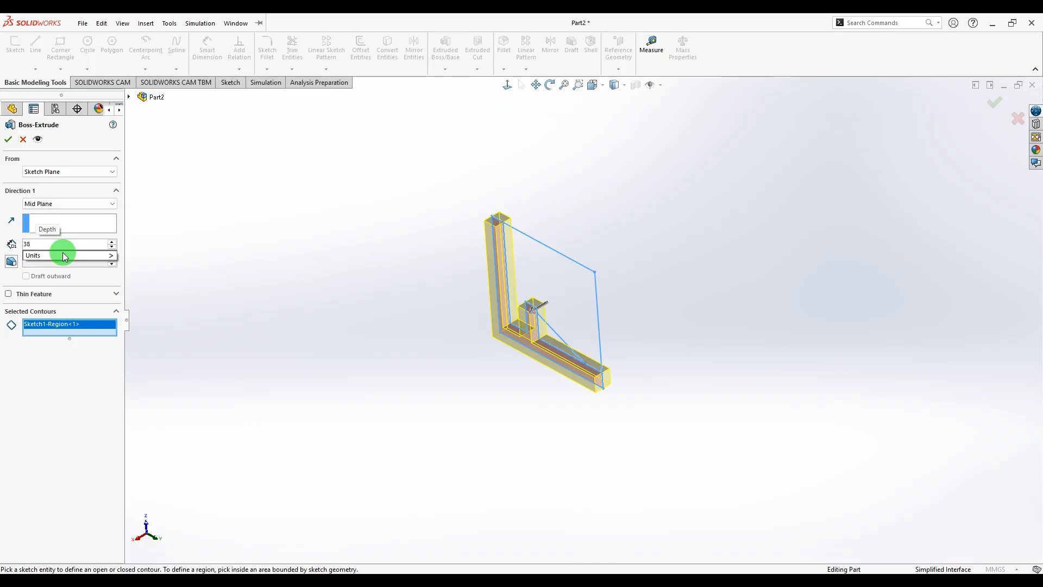
pyautogui.press('Return')
pyautogui.moveTo(812, 279); pyautogui.dragTo(776, 254, button='middle')
pyautogui.click(8, 140)
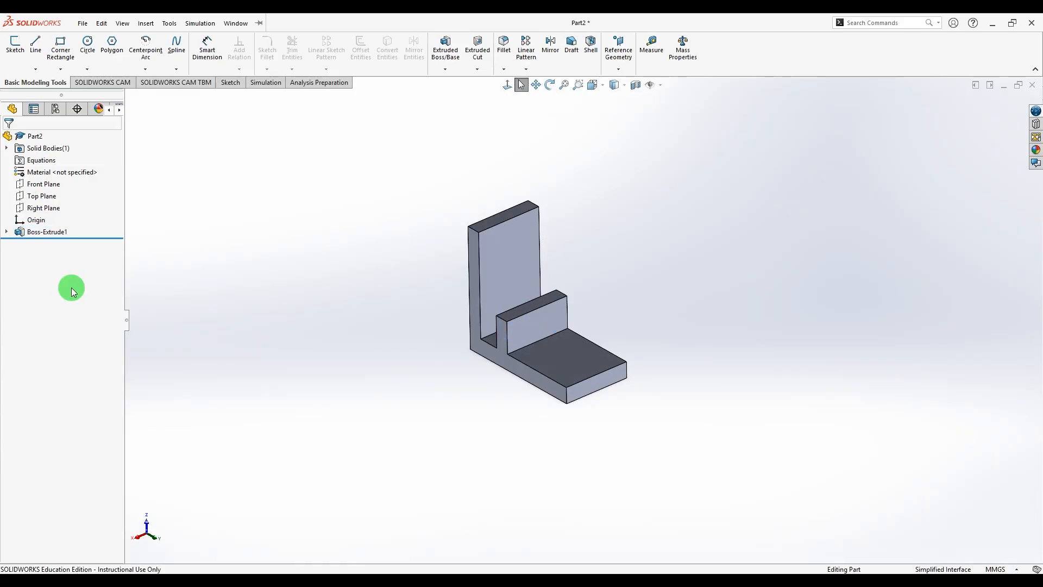
# Check the rib's thickness in the reference drawing and extrude the profile sketch's triangular region 8 mm, Mid Plane, merged with the bracket.
pyautogui.click(7, 232)
pyautogui.click(47, 244)
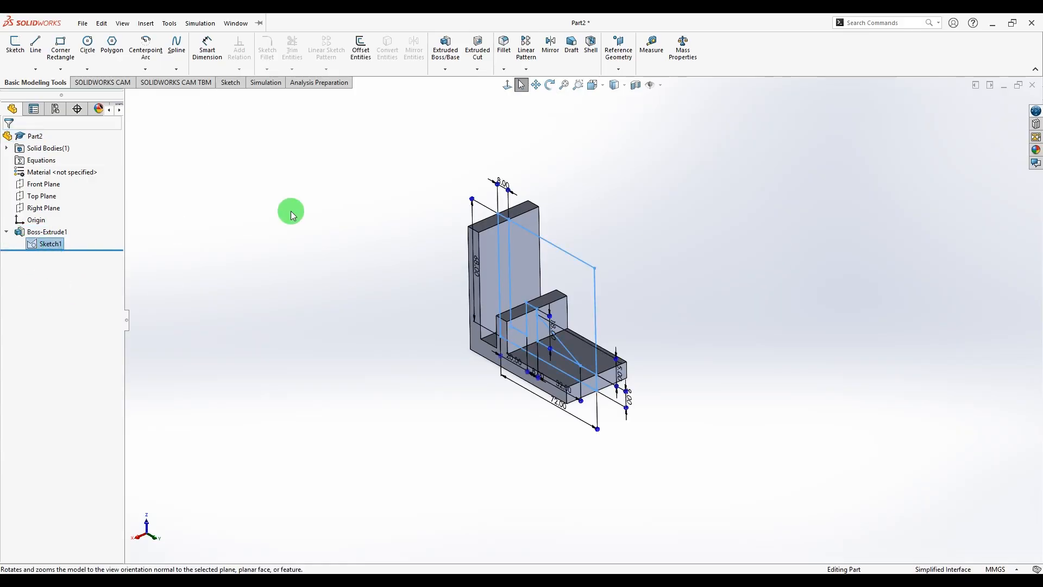
pyautogui.click(445, 47)
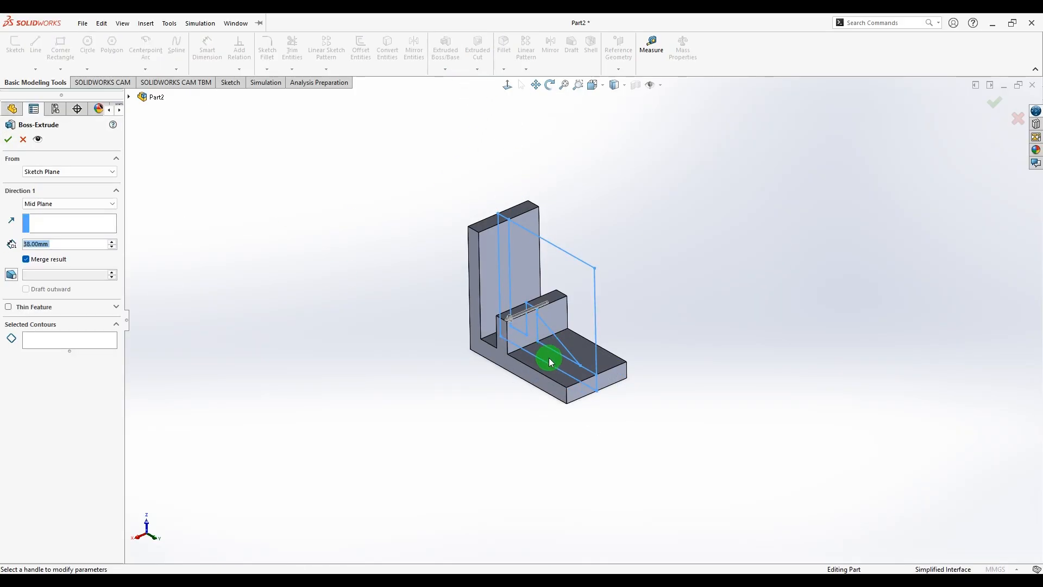
pyautogui.click(70, 338)
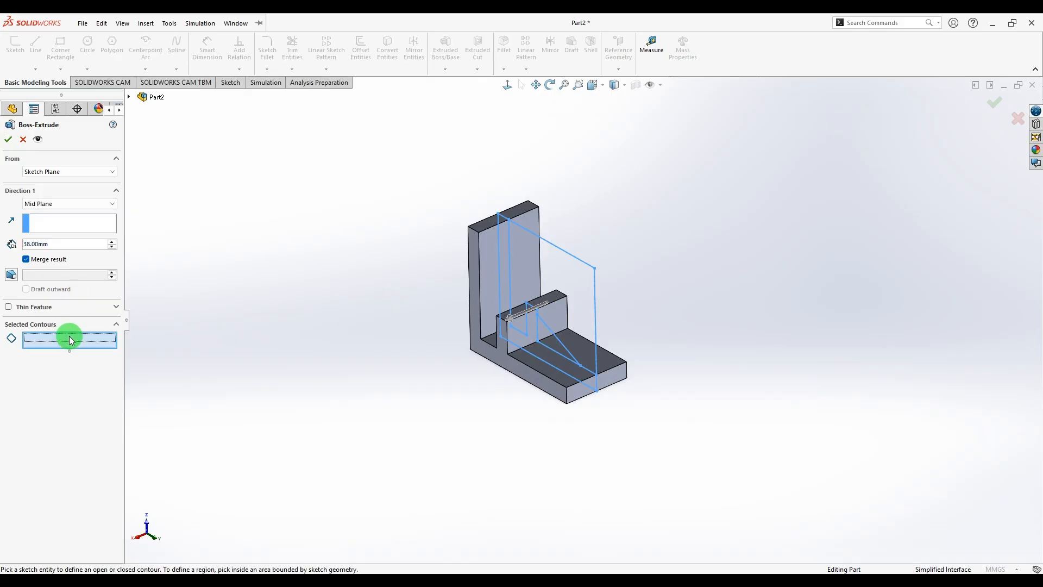
pyautogui.click(549, 343)
pyautogui.scroll(-1, 689, 282)
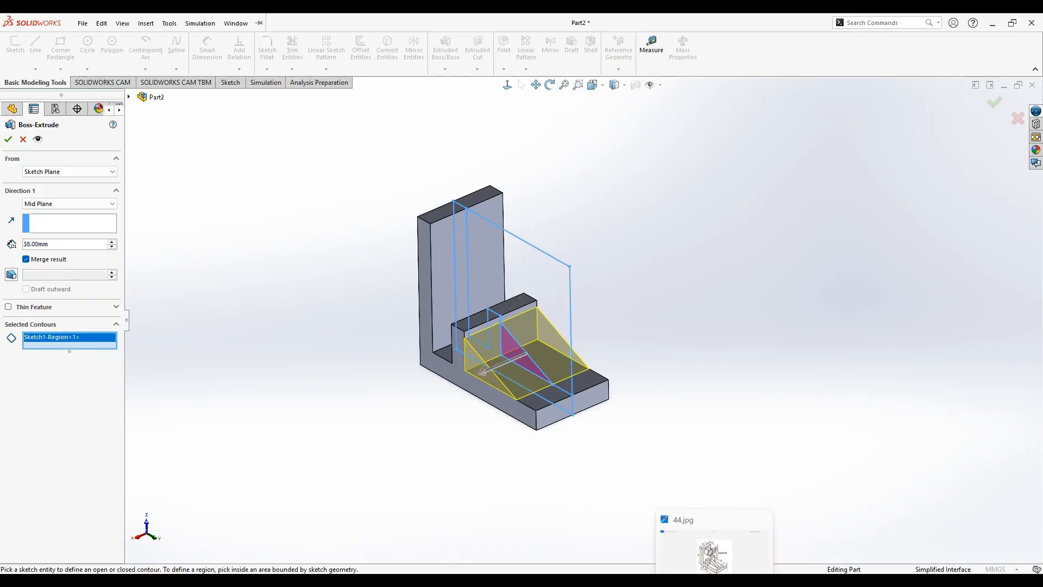
pyautogui.click(714, 579)
pyautogui.click(717, 580)
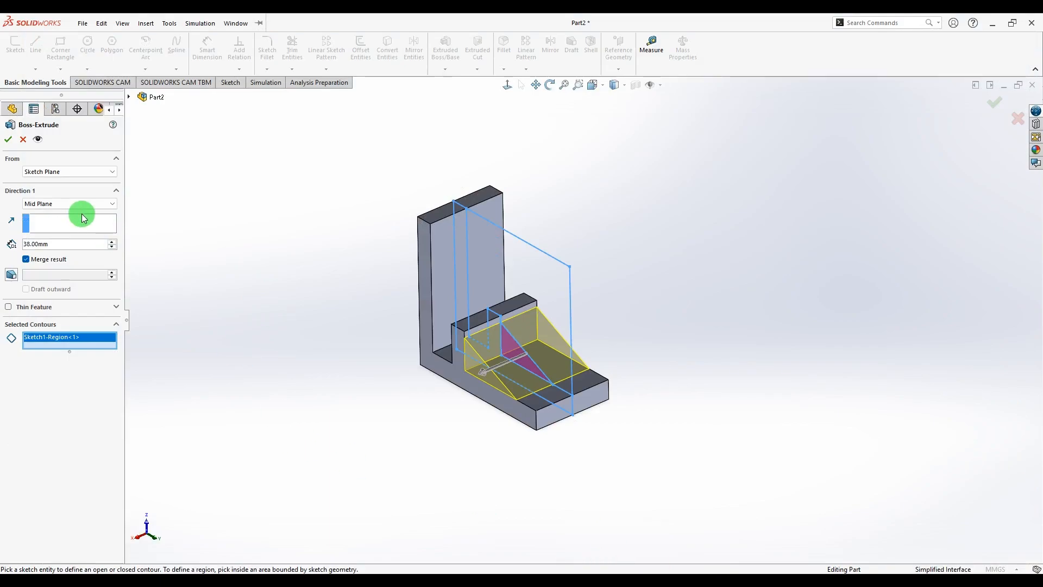
pyautogui.moveTo(75, 241); pyautogui.dragTo(25, 244)
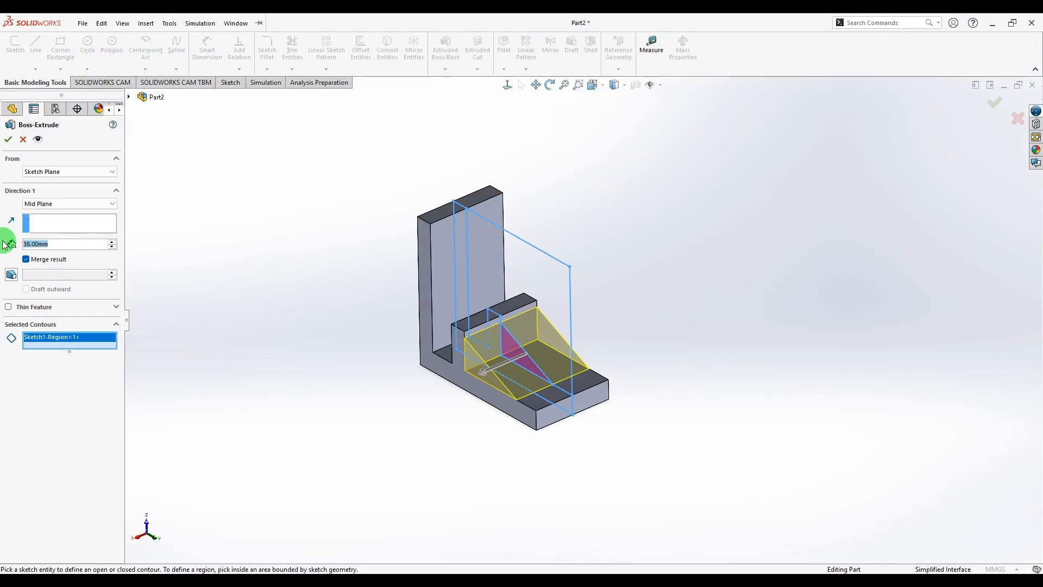
pyautogui.write('8')
pyautogui.press('Return')
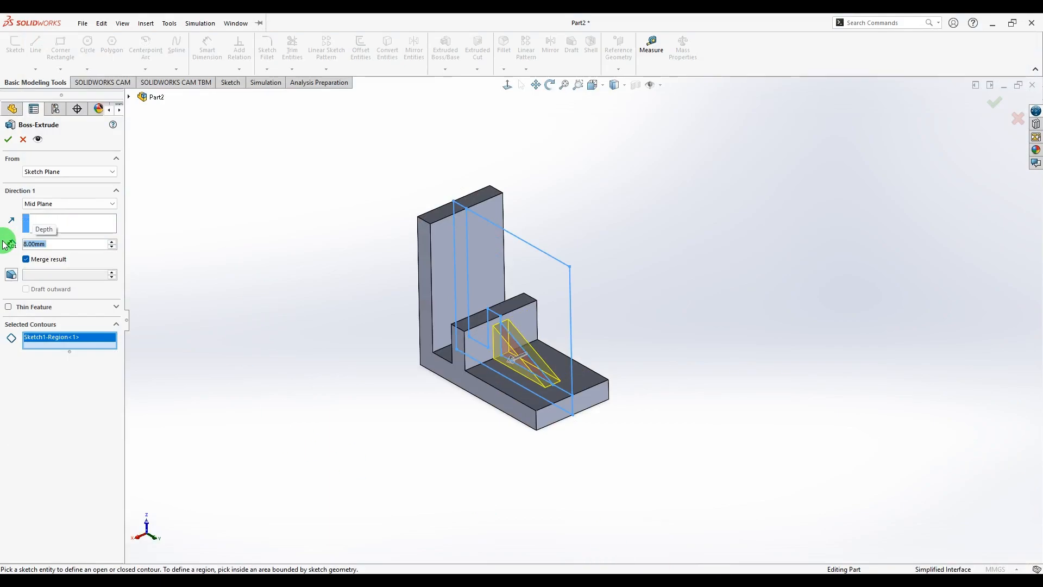
pyautogui.click(9, 140)
# Check the boss in the reference drawing and sketch two concentric circles, the inner about 14.7 mm in diameter, on the wall's inner face.
pyautogui.moveTo(794, 258); pyautogui.dragTo(676, 460, button='middle')
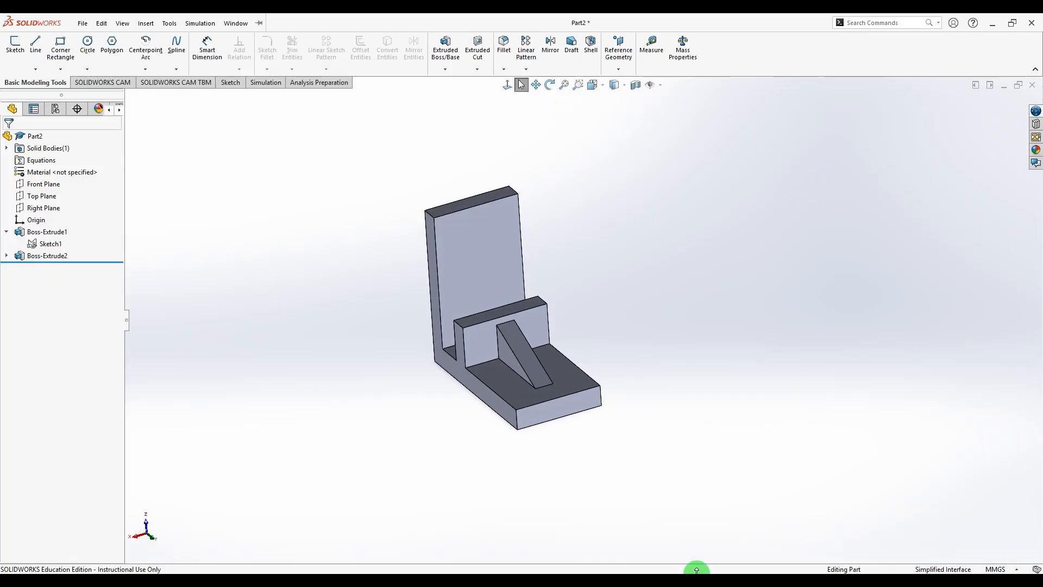
pyautogui.hotkey('alt', 'Tab')
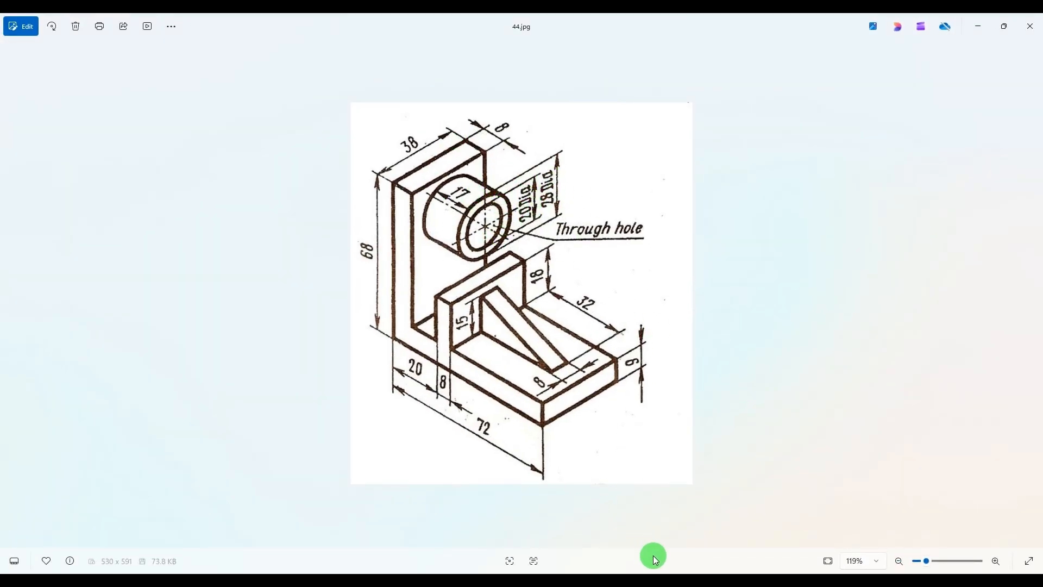
pyautogui.click(673, 551)
pyautogui.click(466, 239)
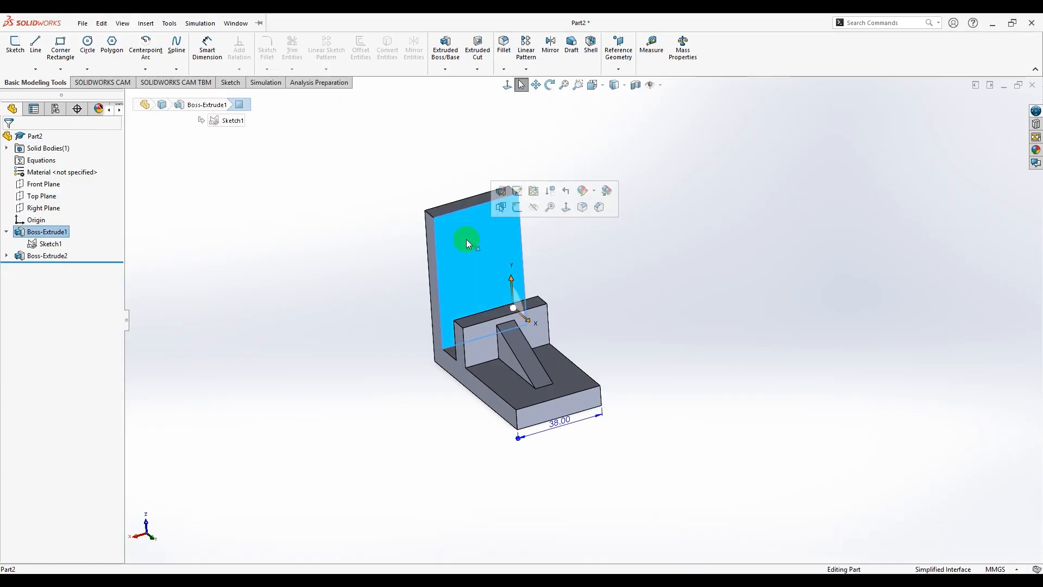
pyautogui.click(15, 43)
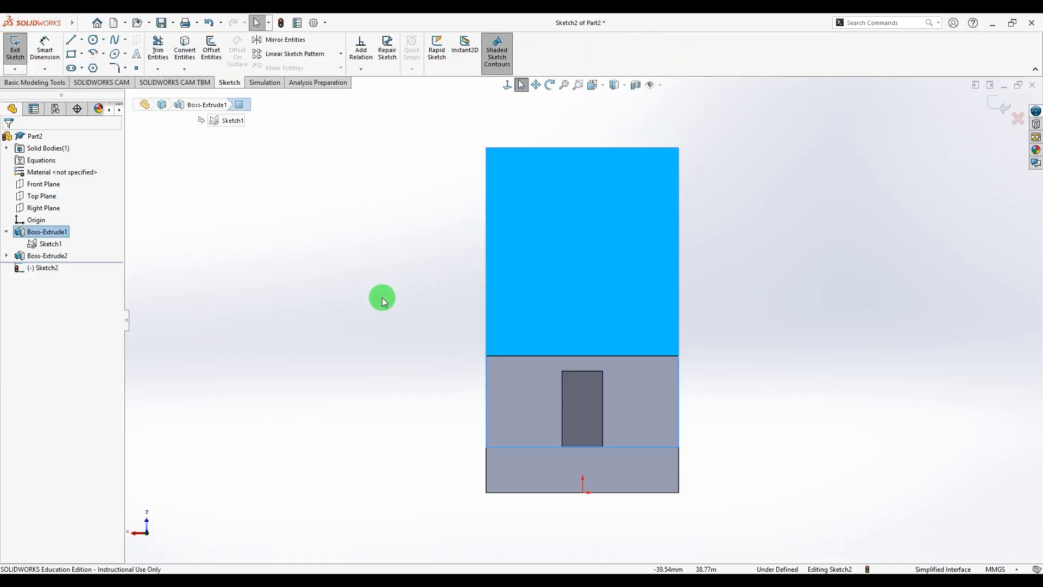
pyautogui.scroll(-2, 722, 260)
pyautogui.scroll(3, 452, 334)
pyautogui.click(93, 39)
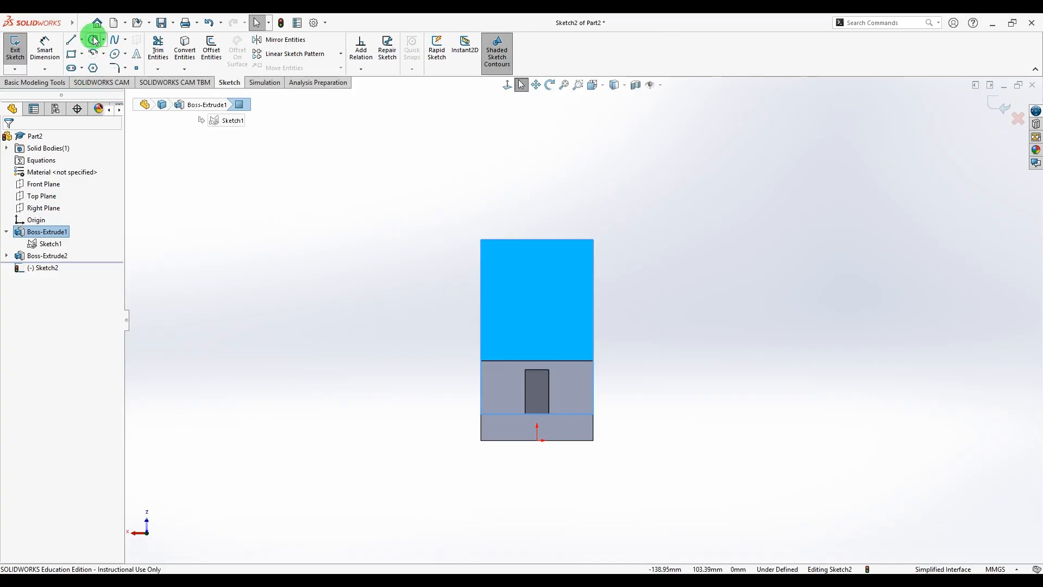
pyautogui.moveTo(537, 286)
pyautogui.mouseDown()
pyautogui.moveTo(549, 315)
pyautogui.moveTo(536, 298)
pyautogui.moveTo(538, 306)
pyautogui.mouseUp()
pyautogui.press('Escape')
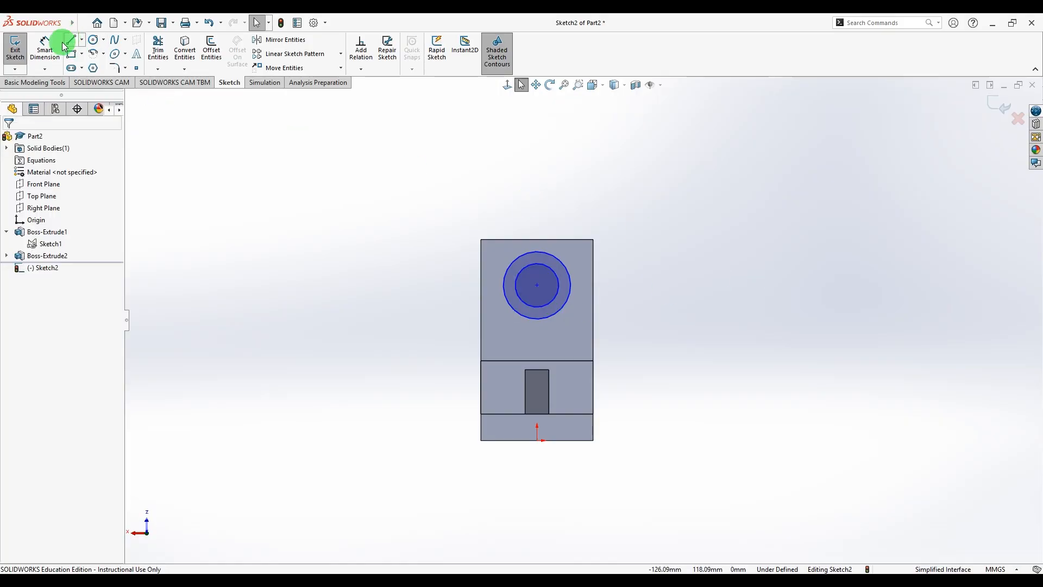
# Dimension the outer circle's diameter as 28 mm and the inner circle's diameter as 20 mm.
pyautogui.click(45, 49)
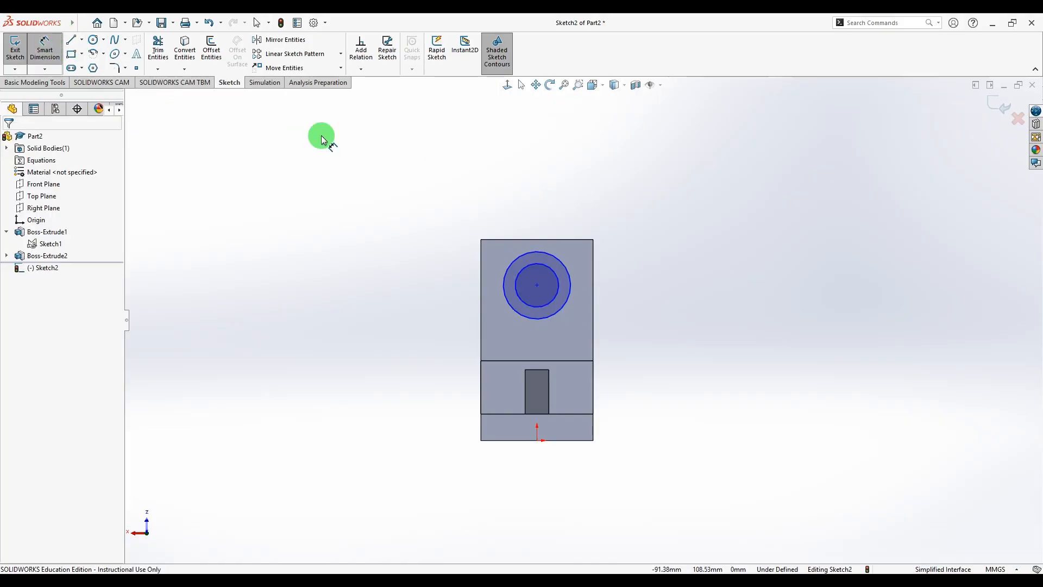
pyautogui.click(566, 270)
pyautogui.click(660, 231)
pyautogui.write('28')
pyautogui.press('Return')
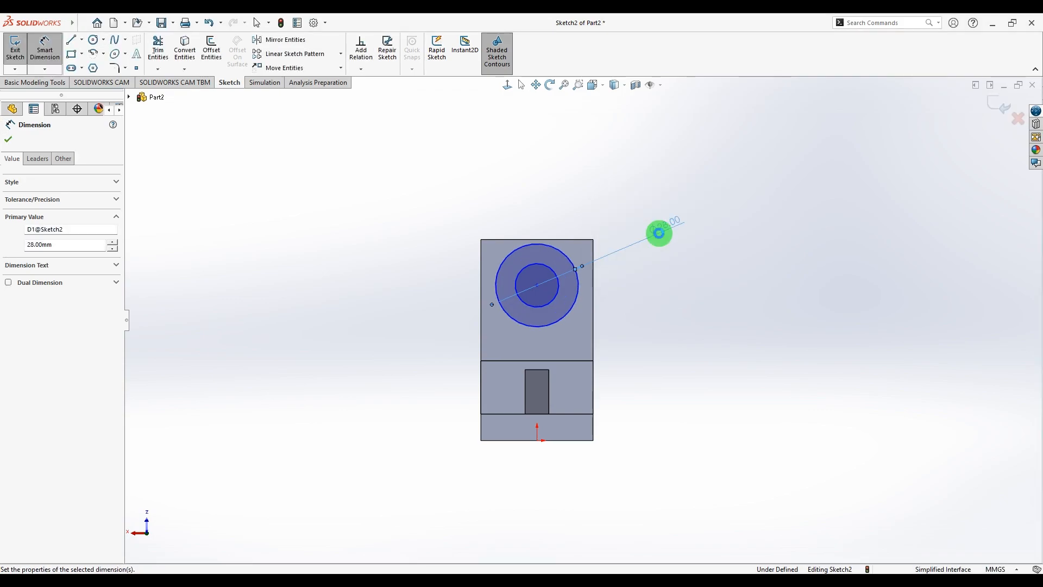
pyautogui.click(559, 301)
pyautogui.click(660, 340)
pyautogui.write('20')
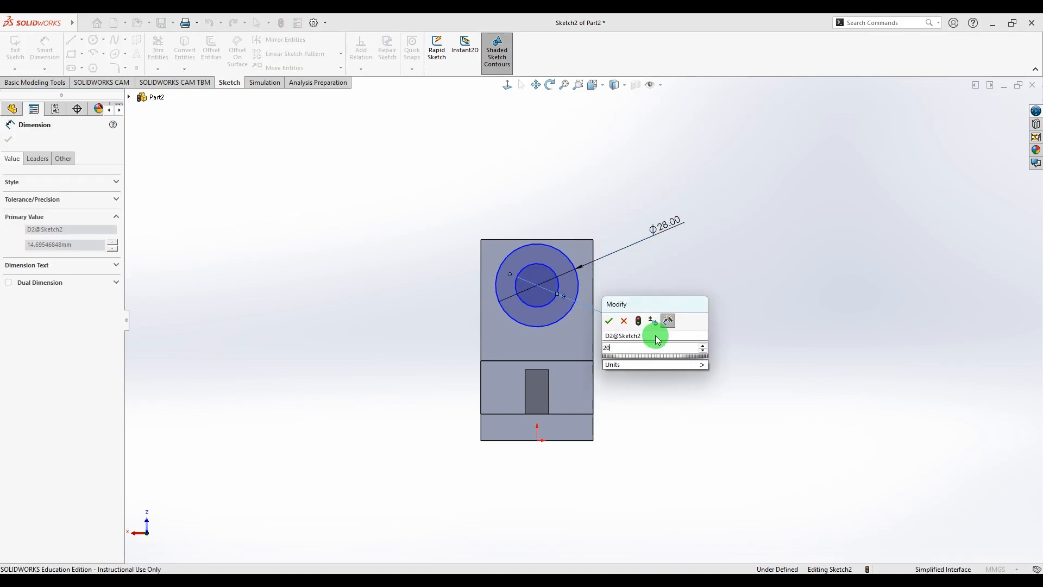
pyautogui.press('Return')
pyautogui.click(736, 305)
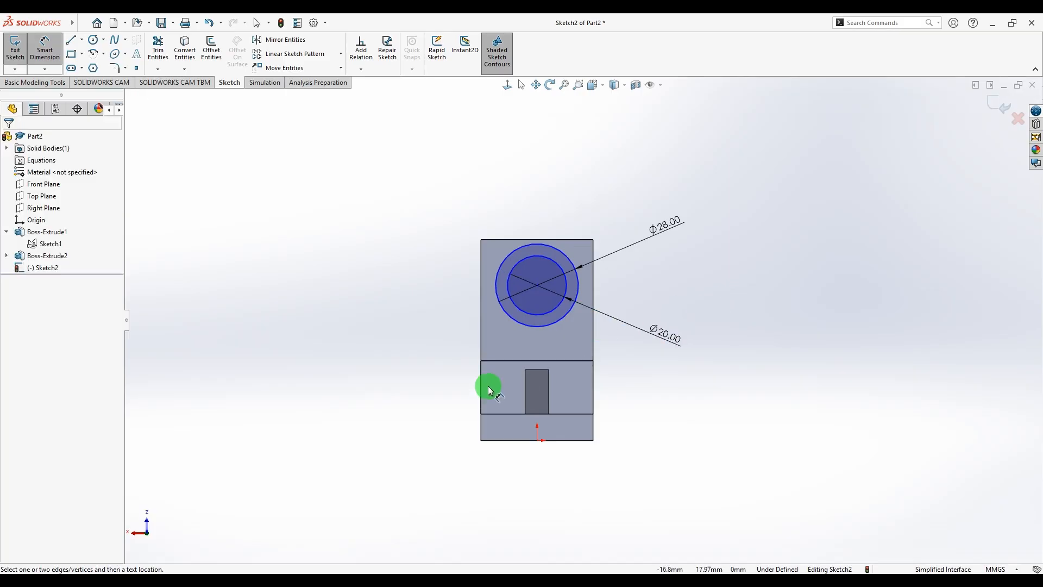
# Dimension the circles' common center 19 mm from the wall's left vertical edge.
pyautogui.click(480, 350)
pyautogui.click(537, 286)
pyautogui.click(517, 193)
pyautogui.write('1')
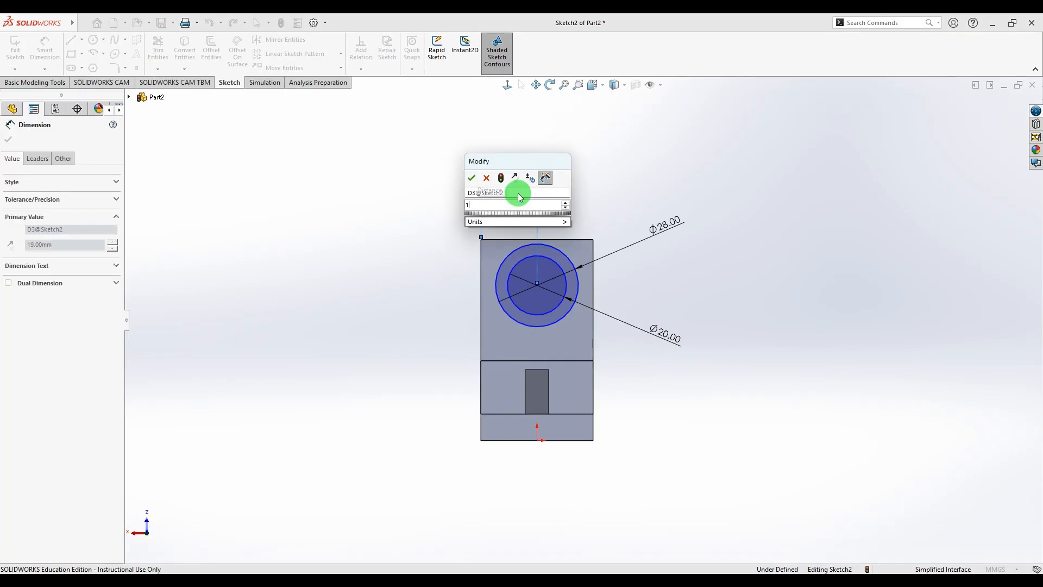
pyautogui.write('9')
pyautogui.press('Return')
pyautogui.click(785, 212)
pyautogui.moveTo(658, 285); pyautogui.dragTo(715, 349, button='middle')
pyautogui.click(534, 389)
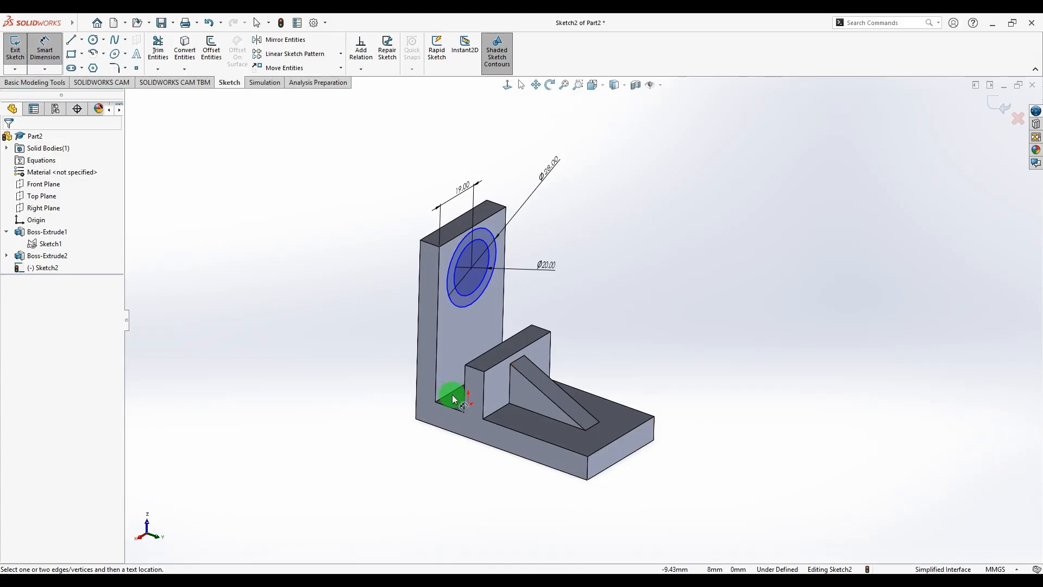
# Dimension the circles' center 42 mm above the wall's lower inner corner and finish the sketch.
pyautogui.click(473, 270)
pyautogui.click(362, 376)
pyautogui.write('4')
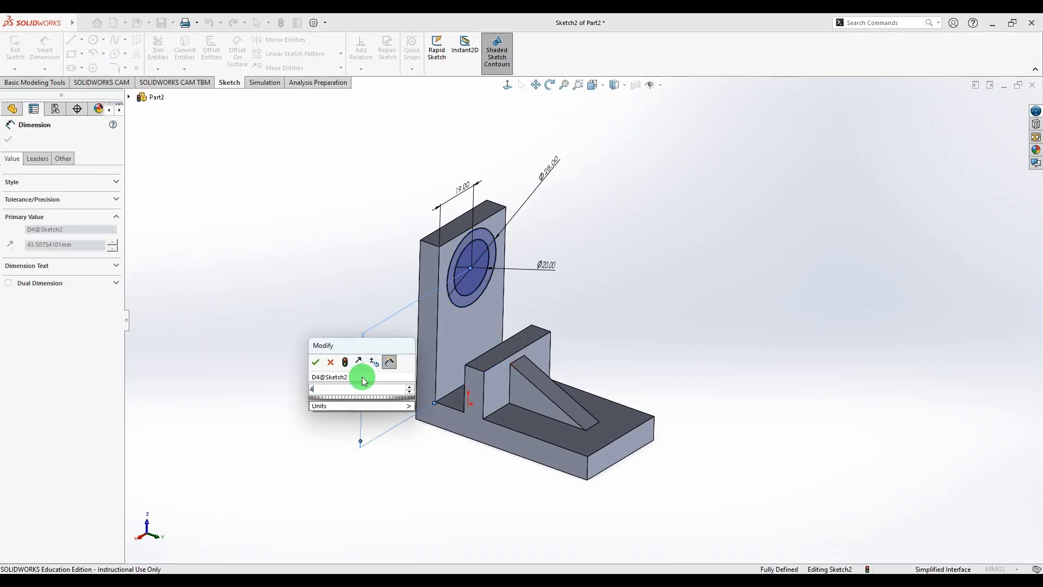
pyautogui.write('2')
pyautogui.press('Return')
pyautogui.moveTo(880, 296); pyautogui.dragTo(615, 301, button='middle')
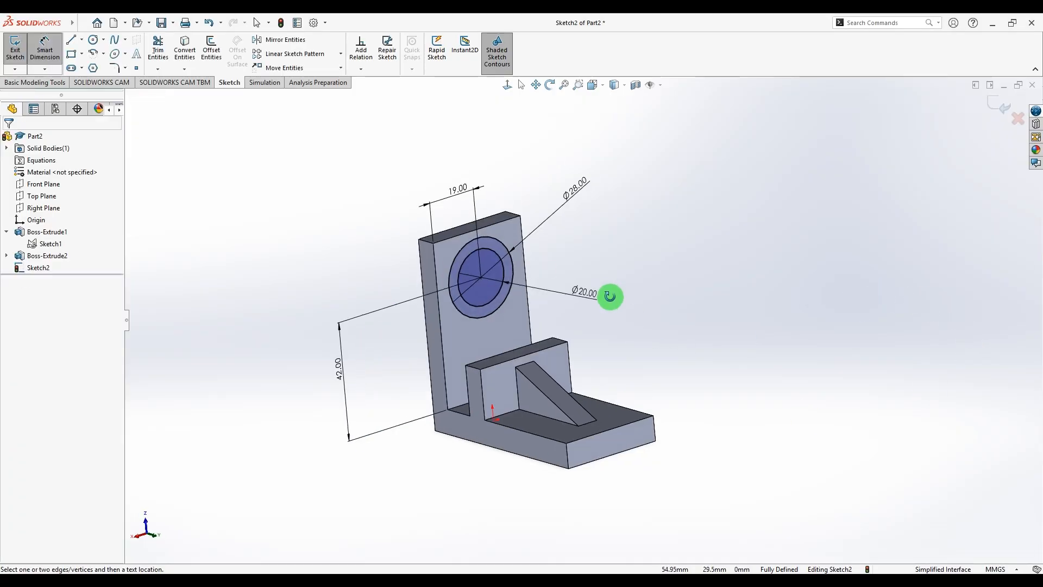
pyautogui.click(999, 104)
pyautogui.scroll(2, 652, 313)
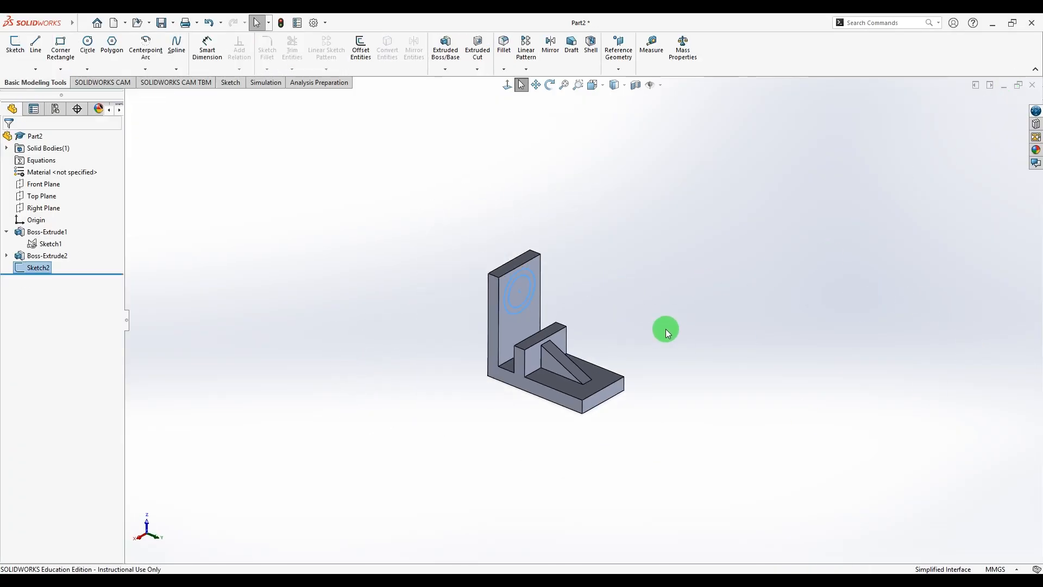
# Check the through hole in the reference drawing and start an Extruded Cut using only the inner circle's region as contour.
pyautogui.scroll(-2, 683, 383)
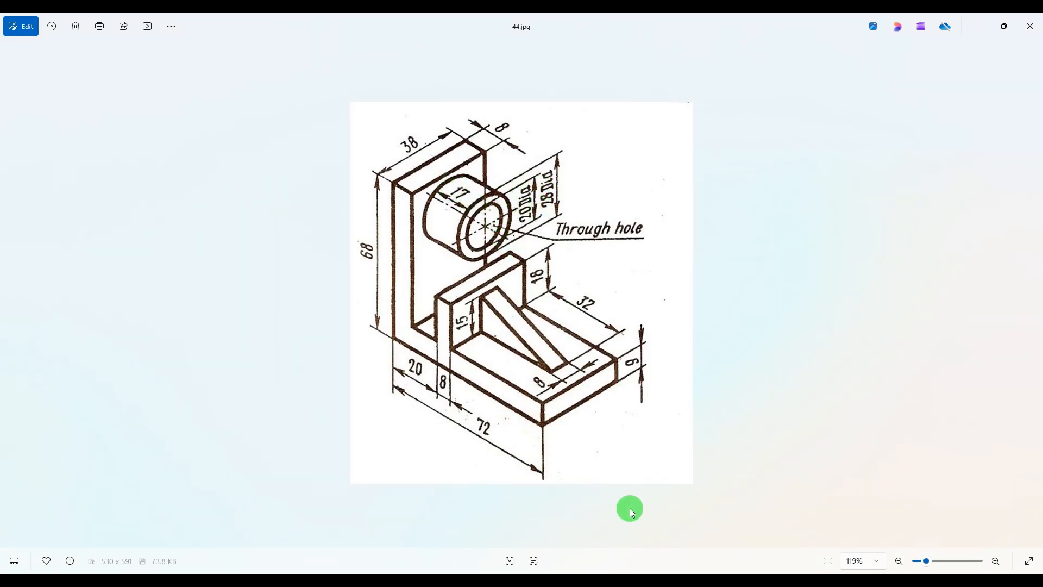
pyautogui.moveTo(691, 582)
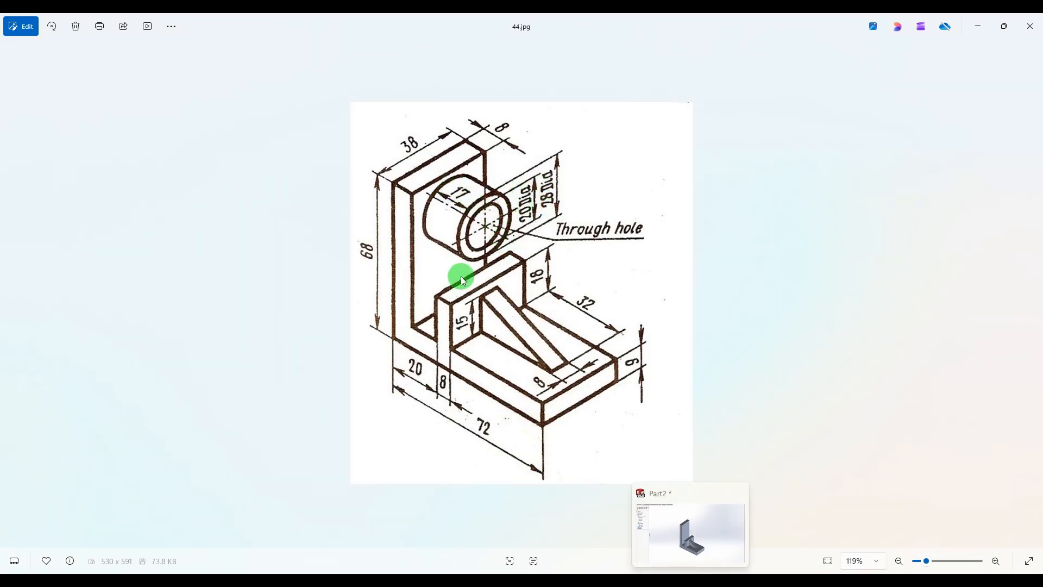
pyautogui.click(687, 577)
pyautogui.moveTo(672, 258)
pyautogui.mouseDown(button='middle')
pyautogui.moveTo(654, 244)
pyautogui.moveTo(663, 246)
pyautogui.mouseUp(button='middle')
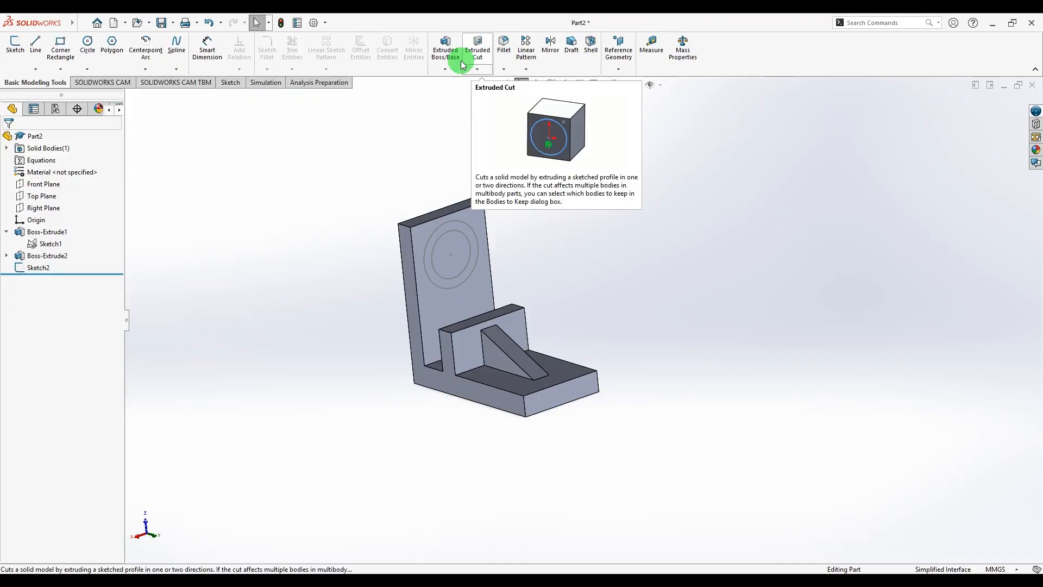
pyautogui.click(33, 268)
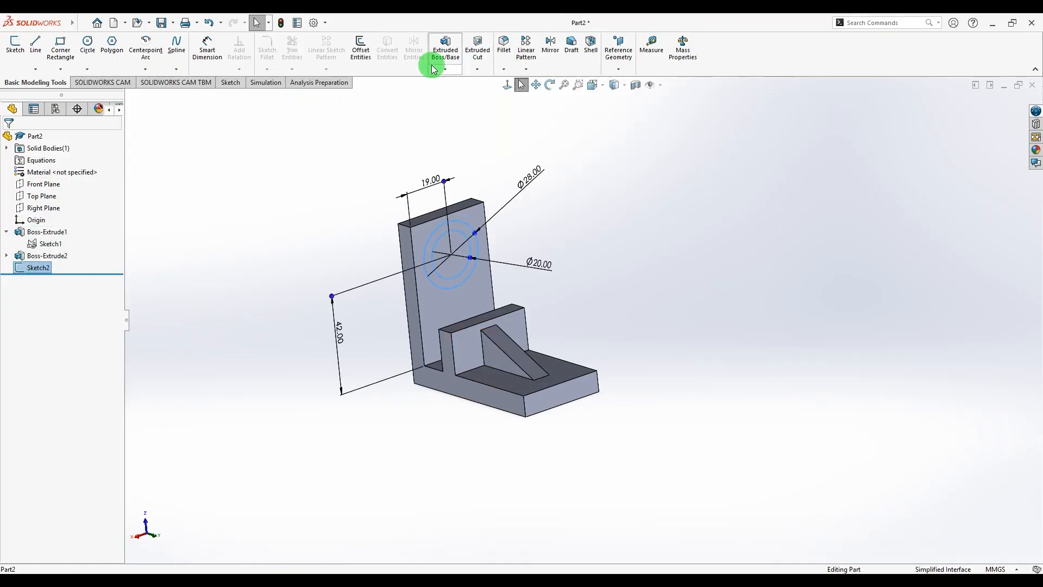
pyautogui.click(480, 45)
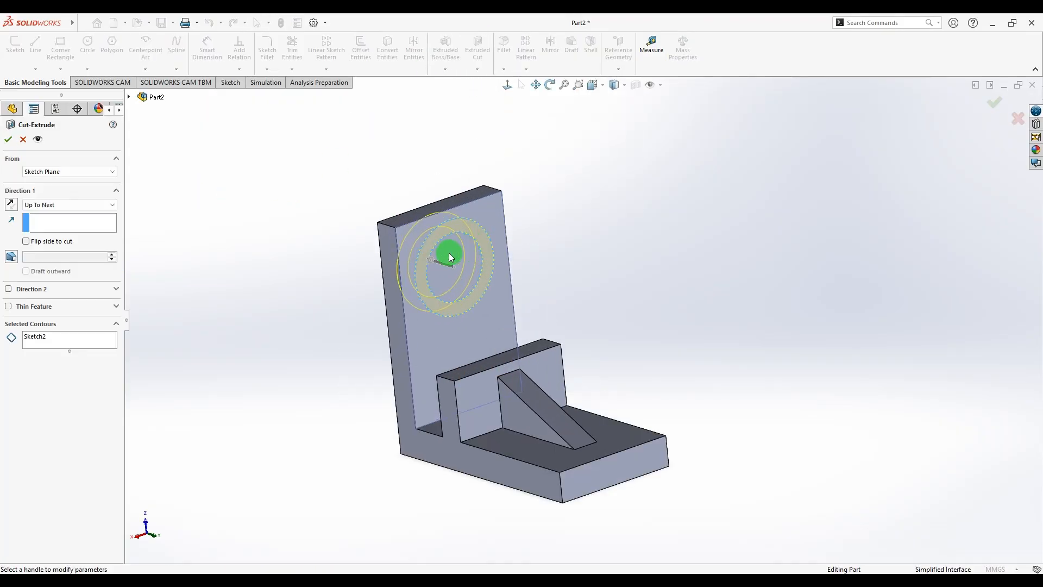
pyautogui.click(43, 338)
pyautogui.rightClick(44, 338)
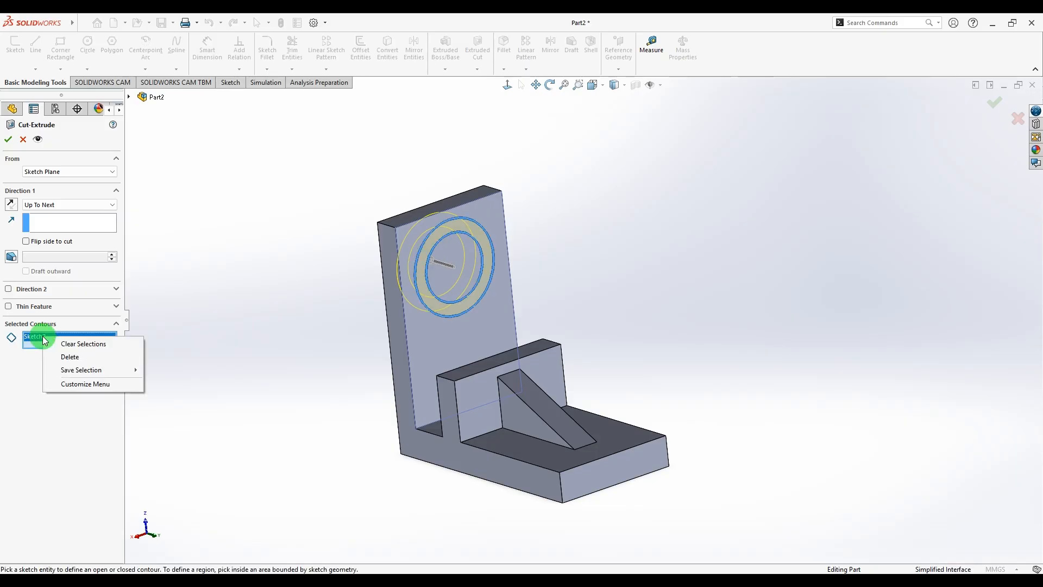
pyautogui.click(70, 356)
pyautogui.click(436, 287)
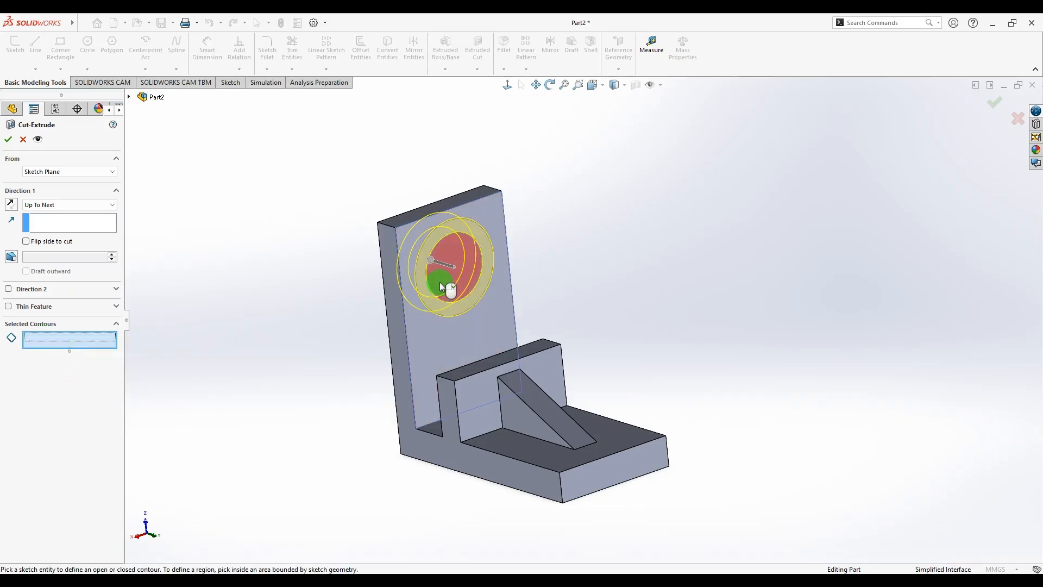
# Cut the inner circle's region through the wall with the Up To Next end condition.
pyautogui.moveTo(541, 256)
pyautogui.mouseDown(button='middle')
pyautogui.moveTo(640, 235)
pyautogui.moveTo(651, 245)
pyautogui.mouseUp(button='middle')
pyautogui.scroll(-1, 436, 256)
pyautogui.moveTo(389, 258); pyautogui.dragTo(327, 249)
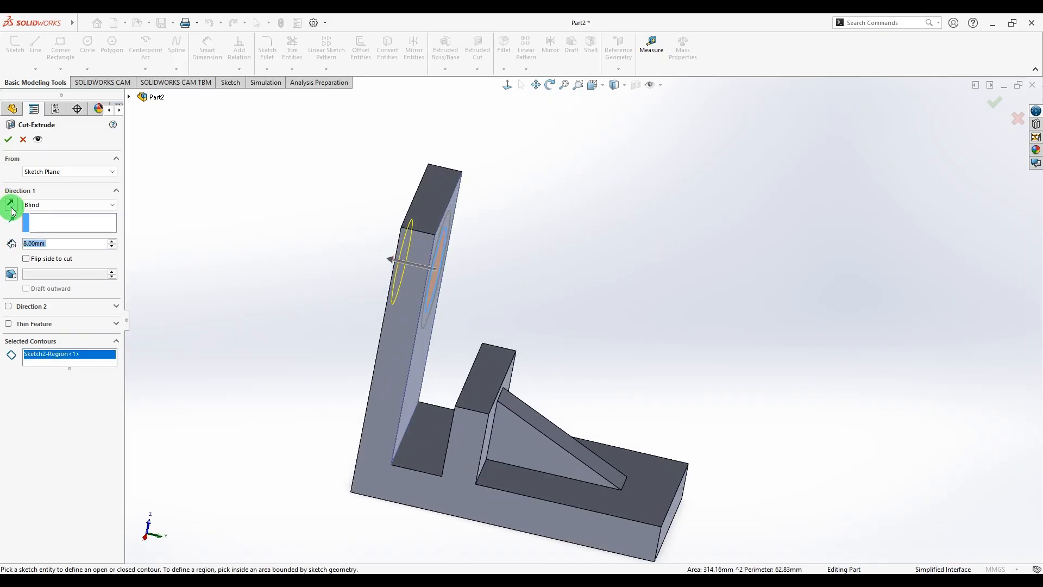
pyautogui.click(45, 211)
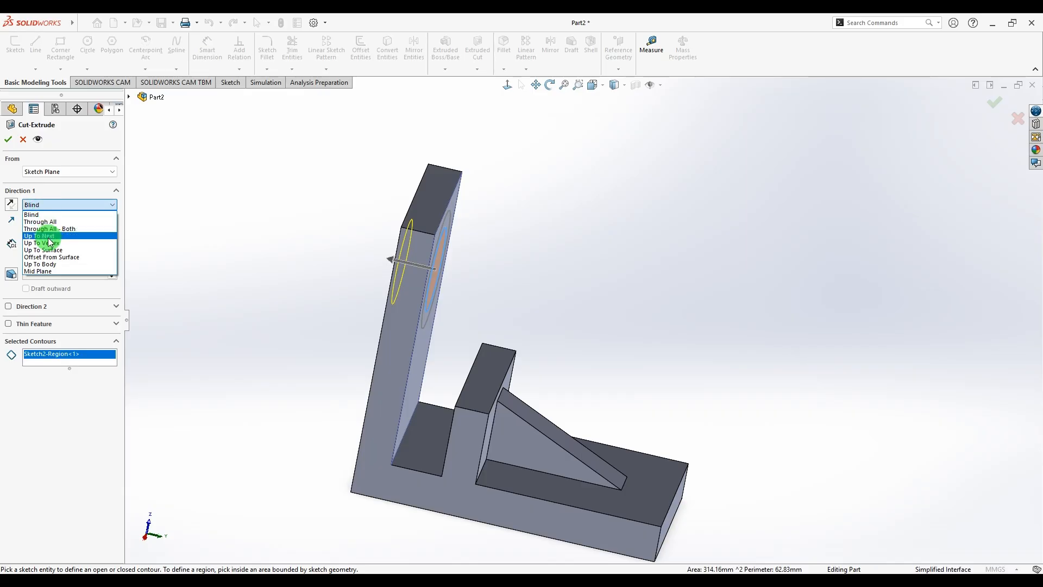
pyautogui.click(49, 238)
pyautogui.moveTo(665, 240); pyautogui.dragTo(639, 226, button='middle')
pyautogui.click(7, 140)
pyautogui.moveTo(575, 216); pyautogui.dragTo(644, 270, button='middle')
pyautogui.scroll(3, 534, 214)
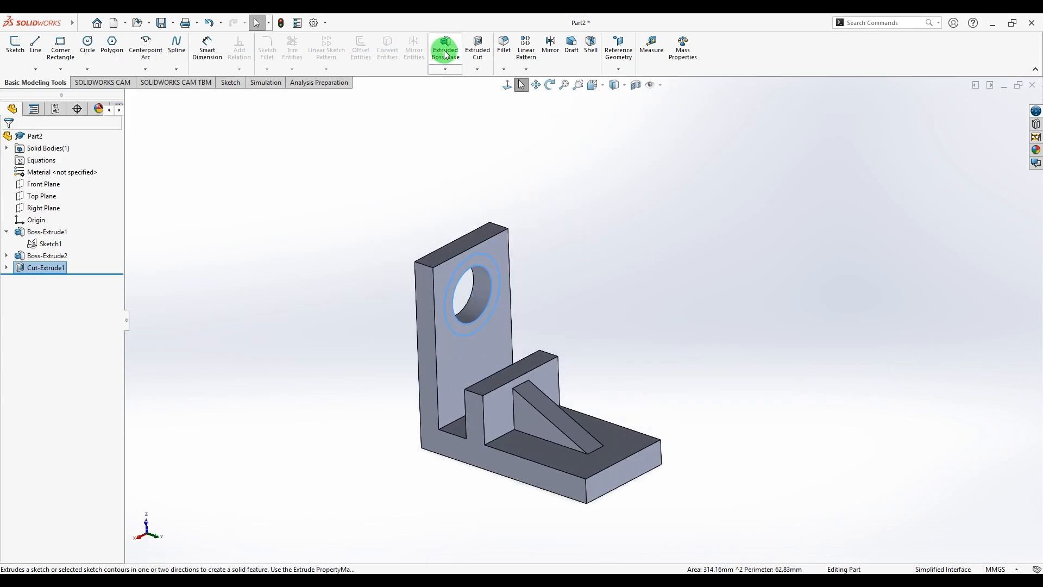
# Start a Boss-Extrude from the hole cut's two-circle sketch with the Blind end condition.
pyautogui.click(6, 267)
pyautogui.click(48, 279)
pyautogui.click(454, 58)
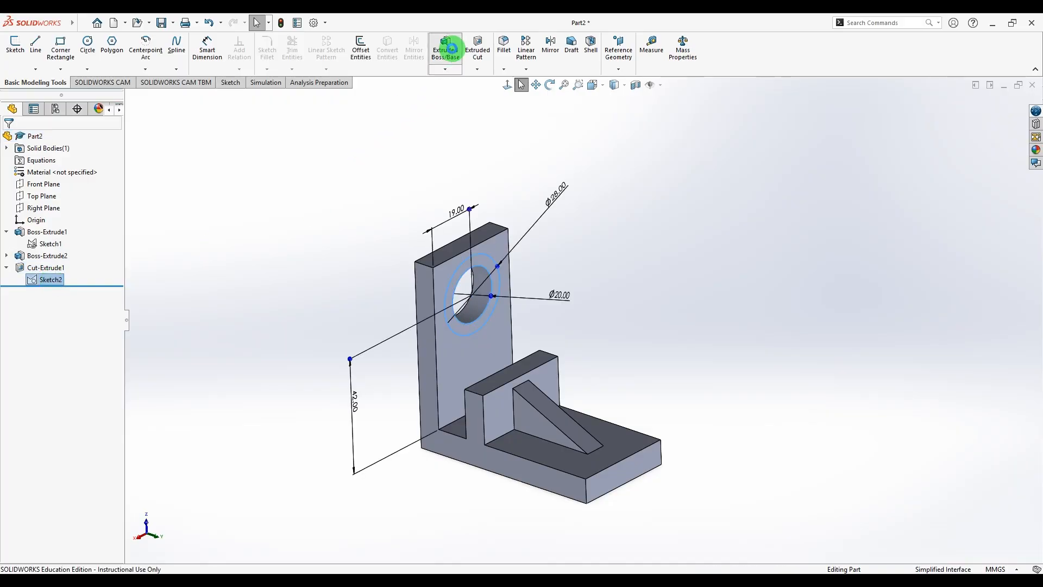
pyautogui.scroll(-3, 496, 282)
pyautogui.moveTo(594, 249)
pyautogui.mouseDown(button='middle')
pyautogui.moveTo(620, 261)
pyautogui.moveTo(590, 252)
pyautogui.mouseUp(button='middle')
pyautogui.click(43, 232)
pyautogui.click(60, 195)
pyautogui.click(61, 204)
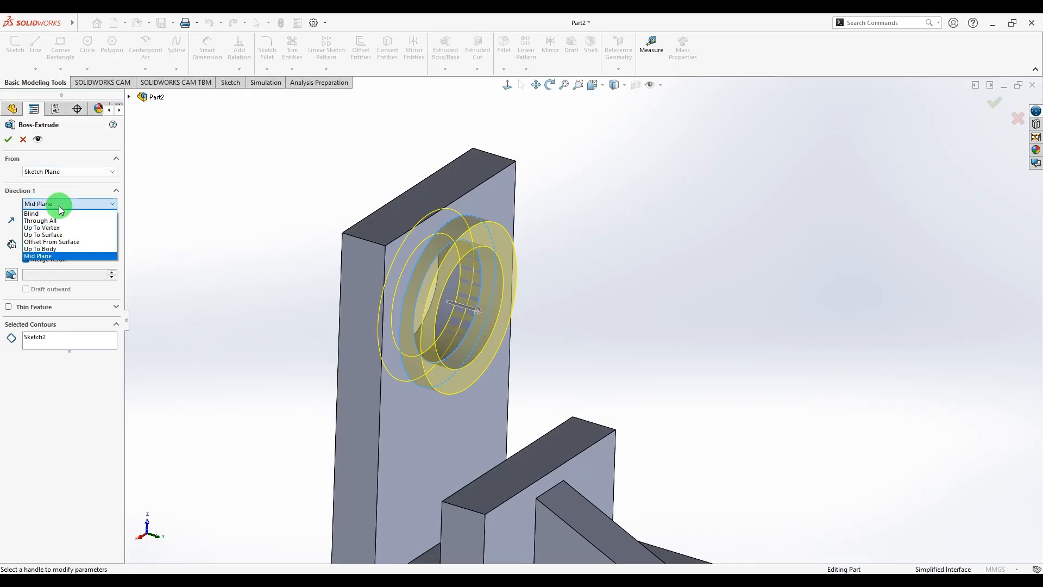
pyautogui.click(51, 215)
# Extrude the ring between the circles 17 mm outward from the wall, merged with the bracket.
pyautogui.scroll(3, 244, 154)
pyautogui.moveTo(576, 256); pyautogui.dragTo(608, 266, button='middle')
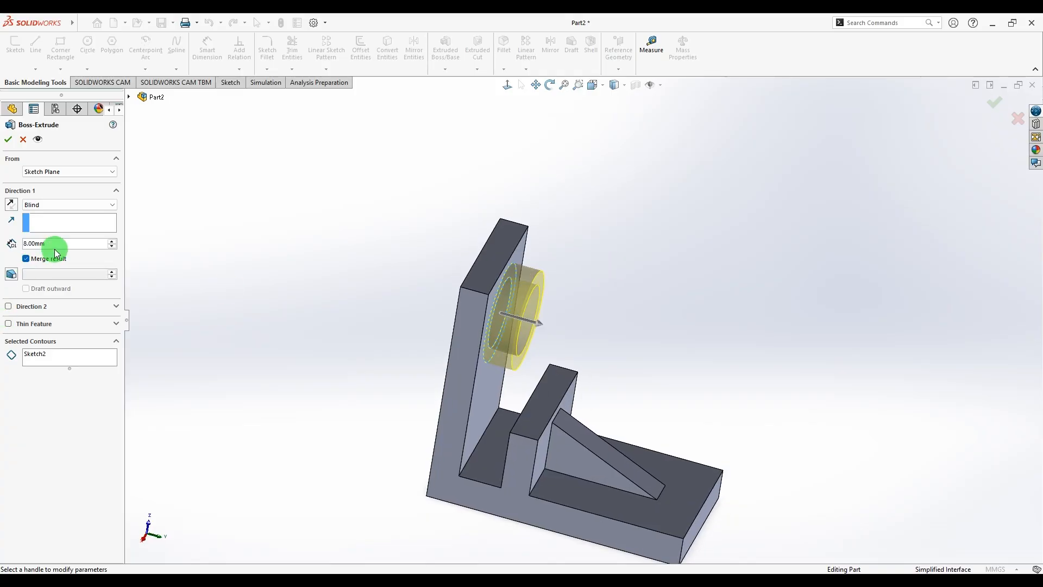
pyautogui.moveTo(54, 243); pyautogui.dragTo(1, 244)
pyautogui.write('17')
pyautogui.press('Return')
pyautogui.click(79, 224)
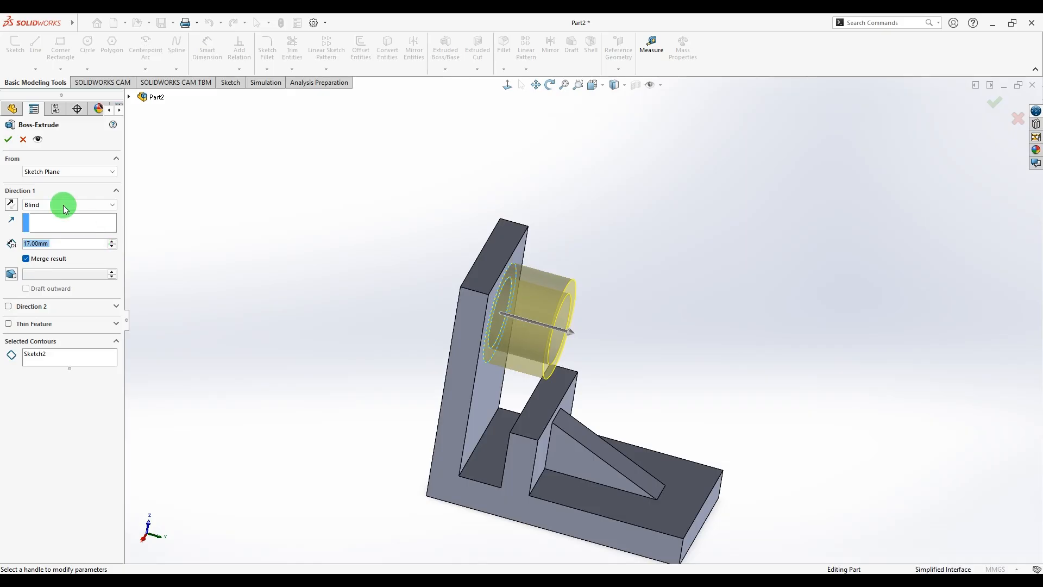
pyautogui.click(8, 141)
pyautogui.scroll(5, 752, 282)
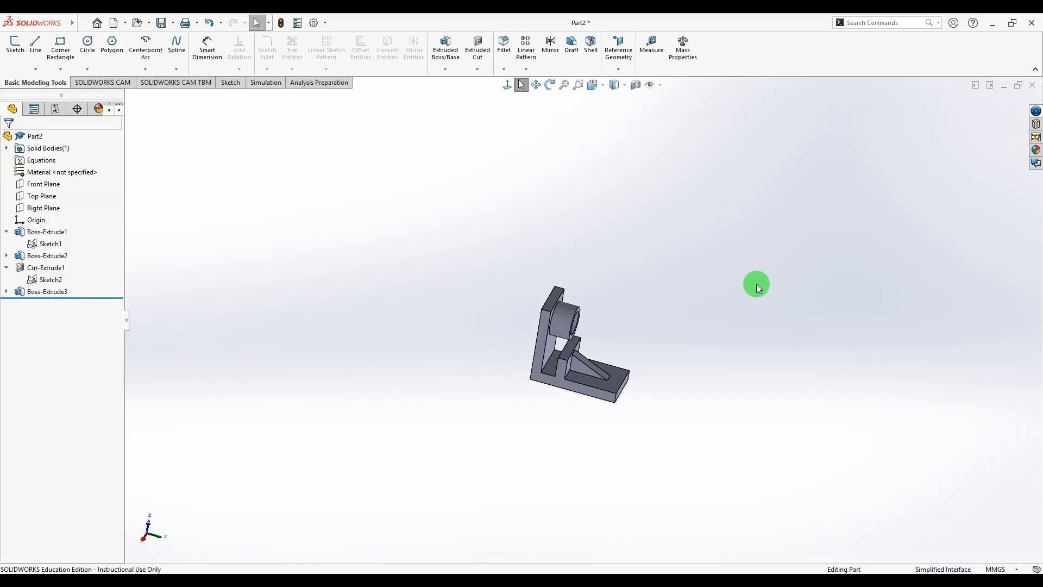
# Show the bracket in the isometric view and examine its overall shape.
pyautogui.moveTo(752, 281); pyautogui.dragTo(727, 292, button='middle')
pyautogui.click(601, 86)
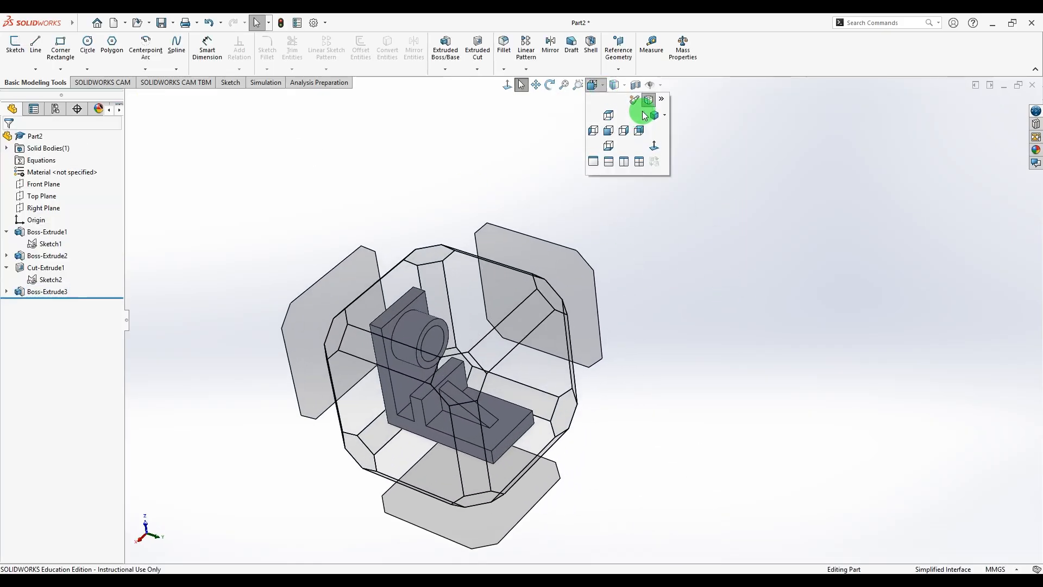
pyautogui.click(653, 115)
pyautogui.scroll(3, 412, 245)
pyautogui.scroll(-2, 783, 294)
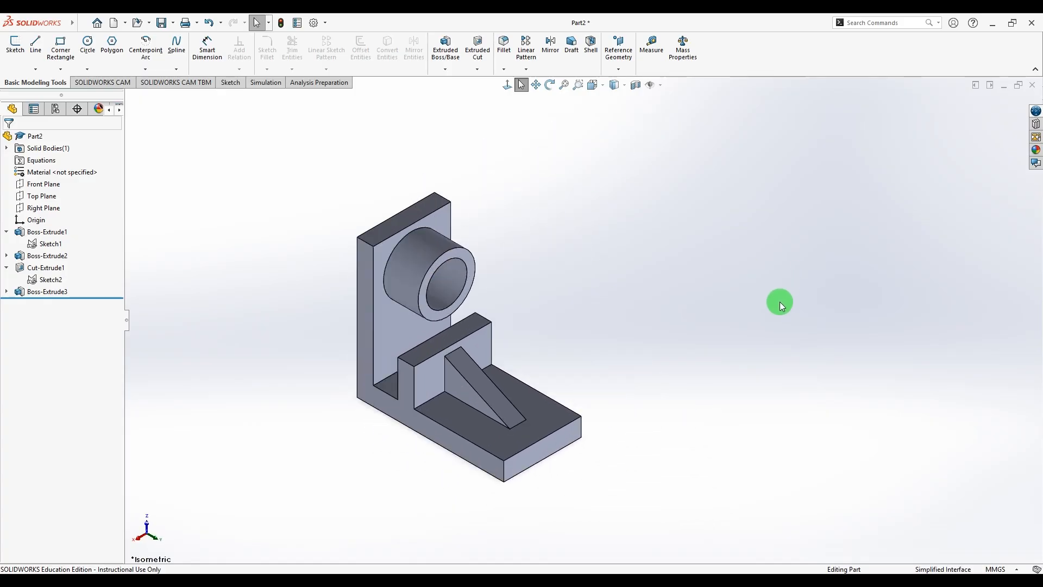
pyautogui.scroll(3, 629, 340)
pyautogui.scroll(-4, 629, 340)
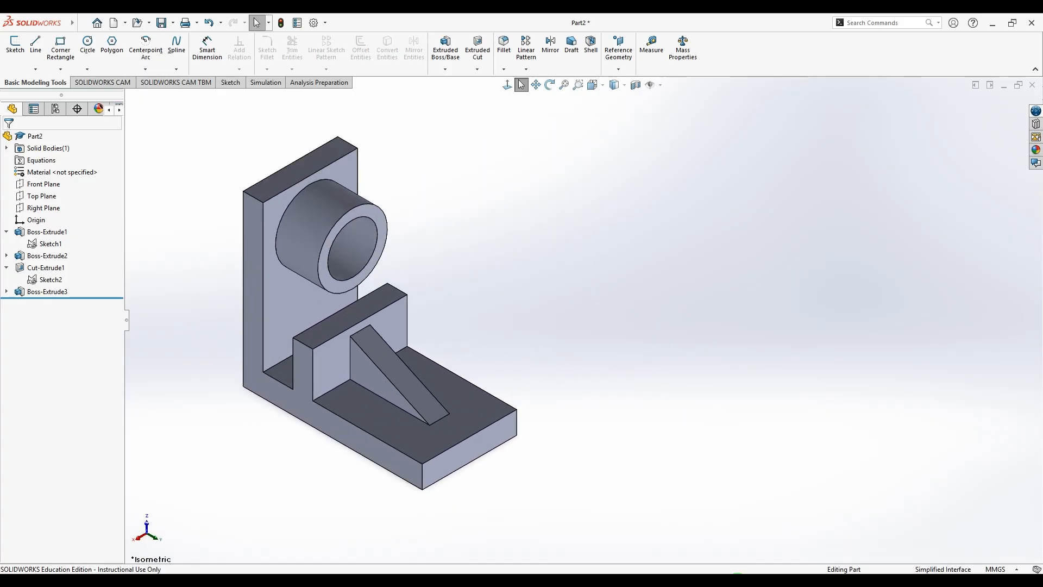
# Reduce the reference drawing to a narrower window over the model and compare it with the isometric bracket.
pyautogui.click(725, 583)
pyautogui.click(999, 30)
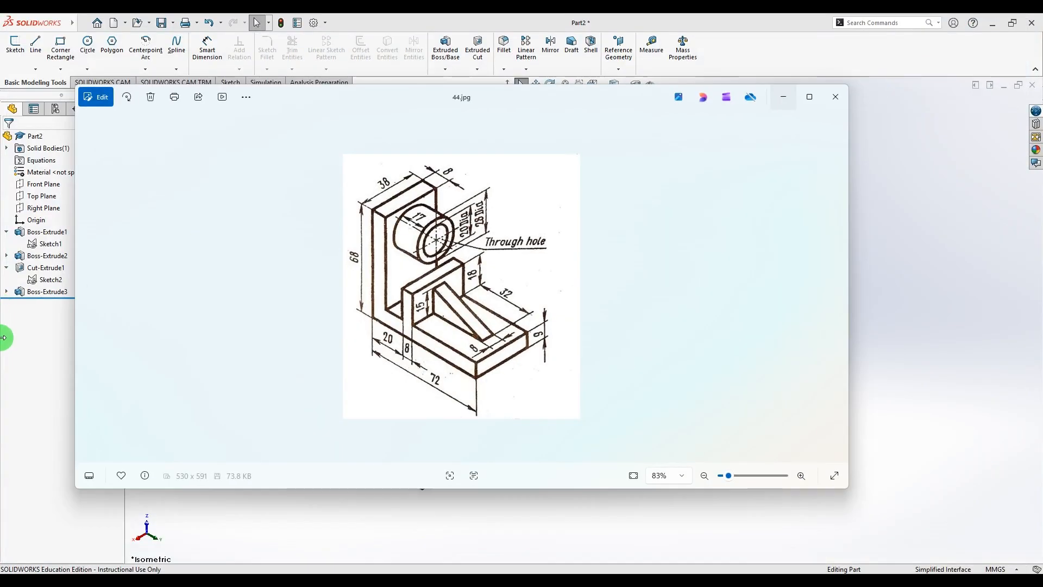
pyautogui.moveTo(74, 340); pyautogui.dragTo(554, 351)
pyautogui.scroll(-3, 494, 361)
pyautogui.scroll(3, 437, 342)
pyautogui.moveTo(490, 325); pyautogui.dragTo(490, 326, button='middle')
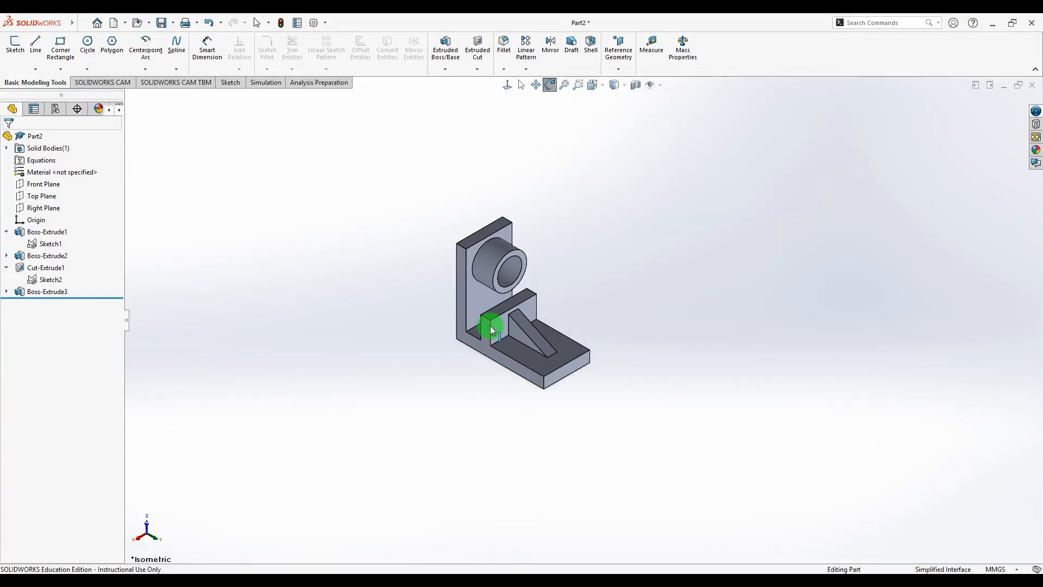
pyautogui.scroll(-2, 491, 323)
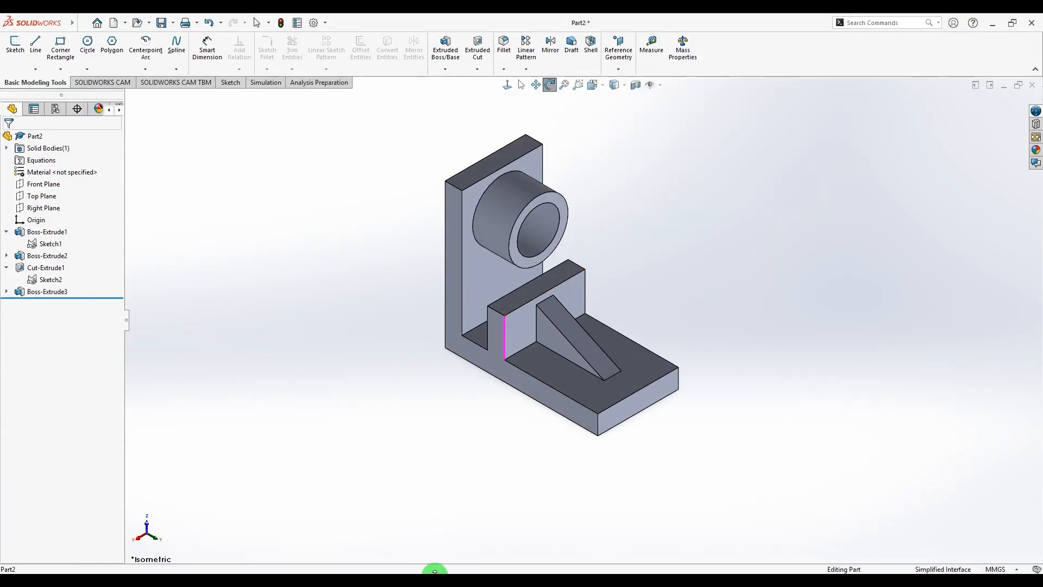